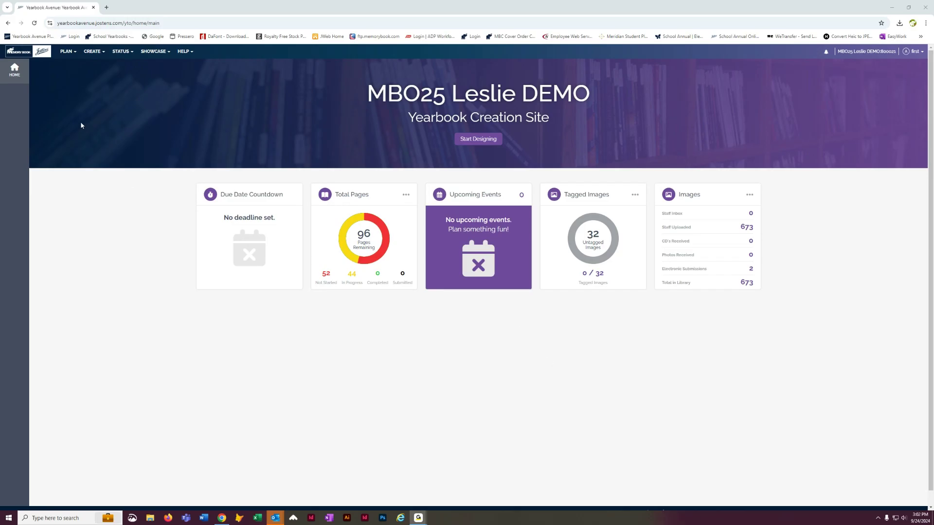
Step: Open the Image Library from CREATE and expand PORTRAITS to show its class folders
click(92, 52)
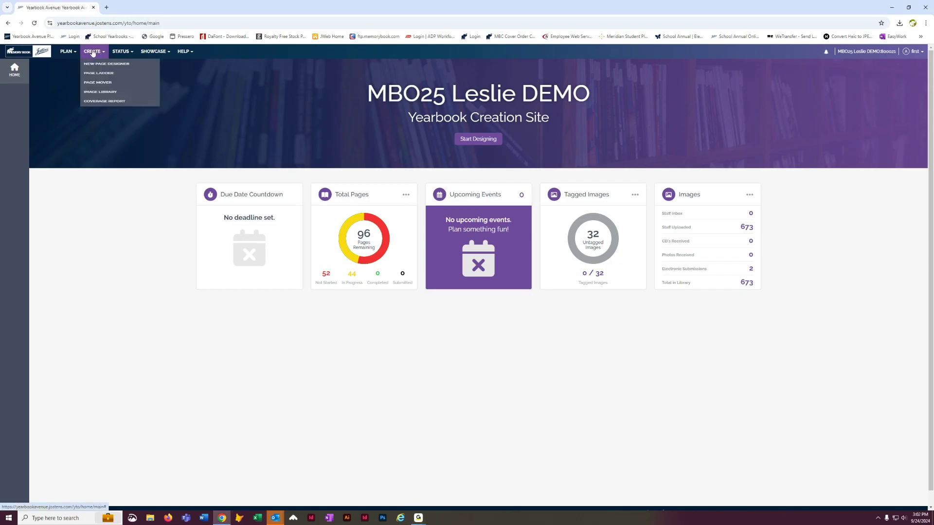
click(96, 110)
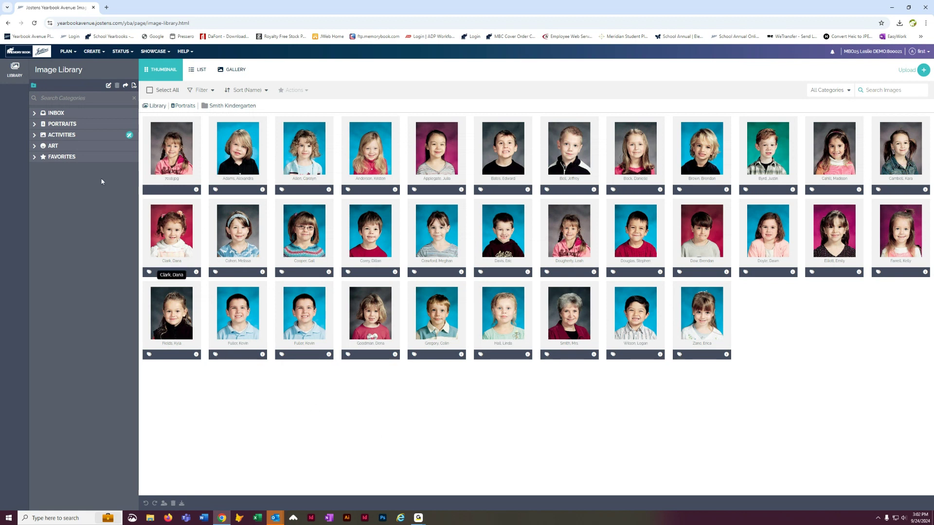
click(35, 125)
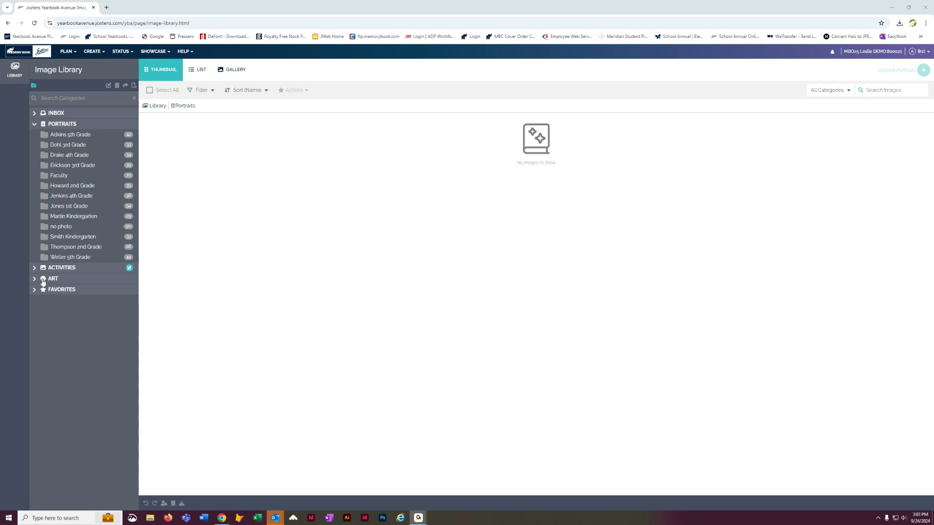
Step: Show the 42 Adkins 5th Grade portraits at larger zoom and generate their PDF contact sheet
click(84, 140)
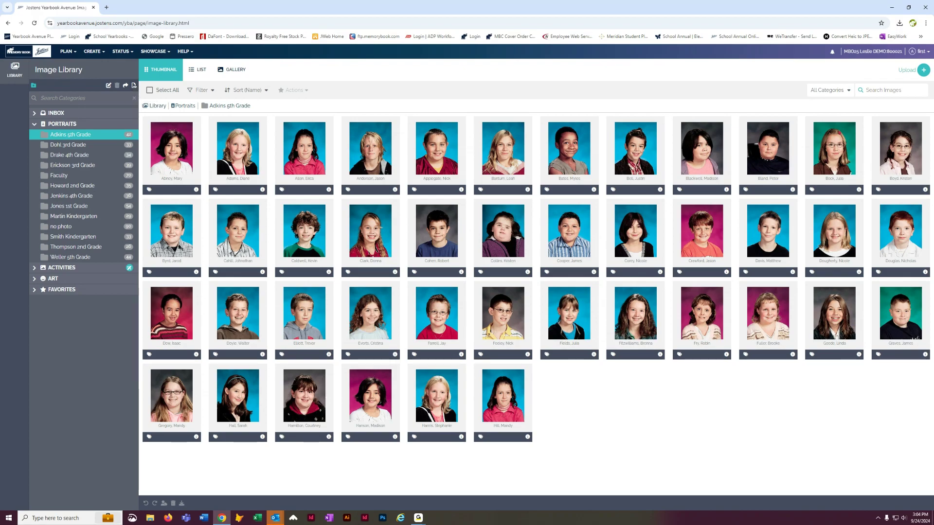
click(926, 22)
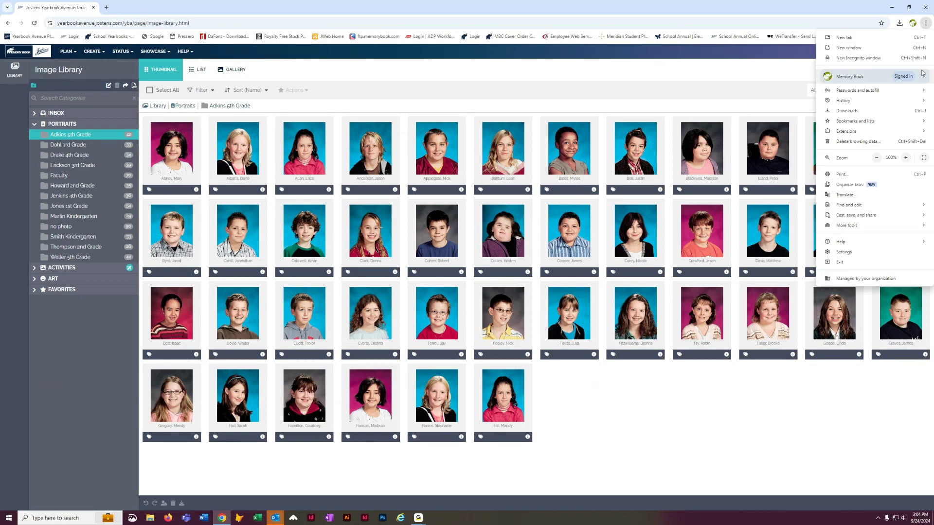
click(906, 158)
click(906, 158)
click(906, 157)
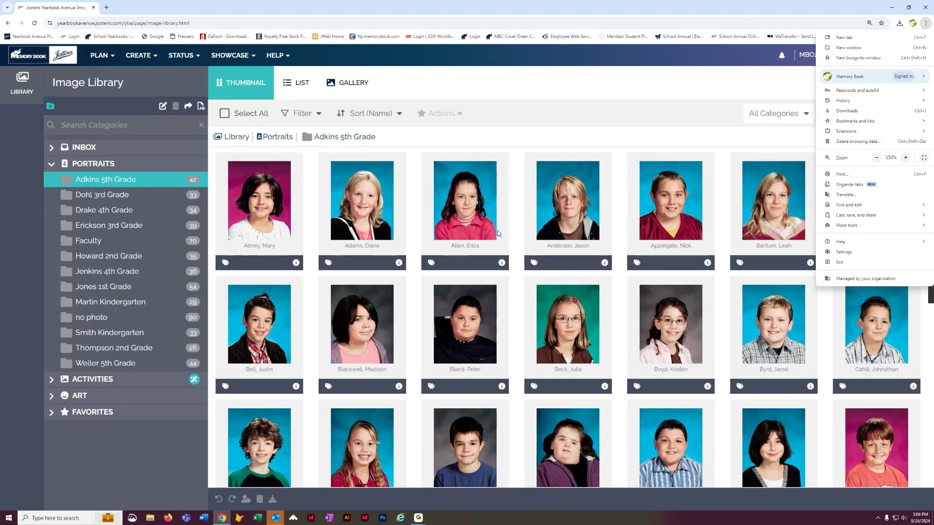
click(201, 106)
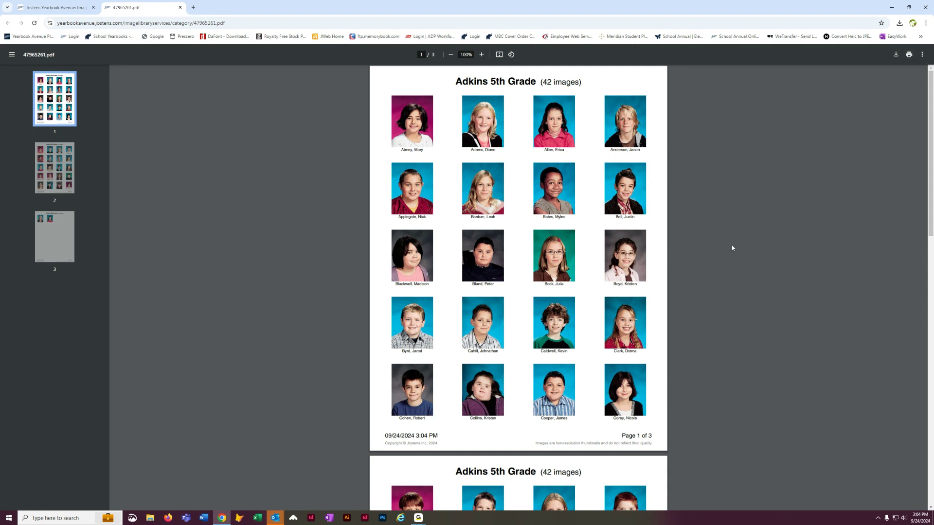
Step: Scroll through the three PDF pages of Adkins portraits and back to the top
scroll(732, 248, down, 9)
scroll(732, 248, down, 4)
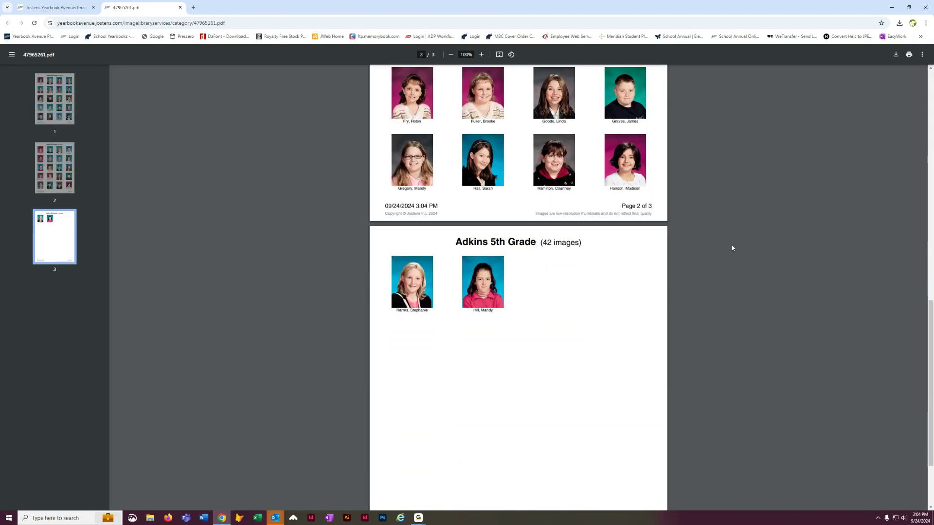
scroll(732, 248, down, 2)
scroll(732, 248, up, 1)
scroll(732, 248, up, 14)
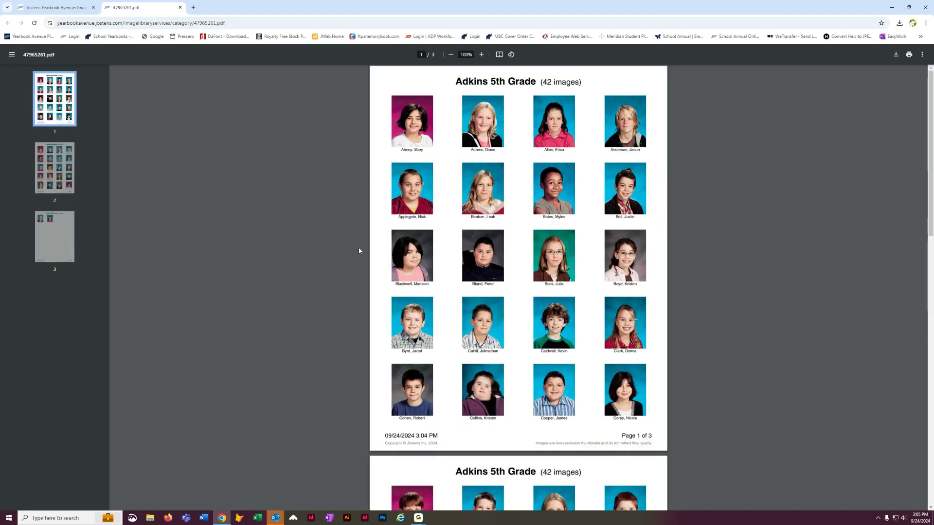
Step: Close the PDF, display the 33 Smith Kindergarten portraits, and reduce Chrome zoom to 110%
click(179, 7)
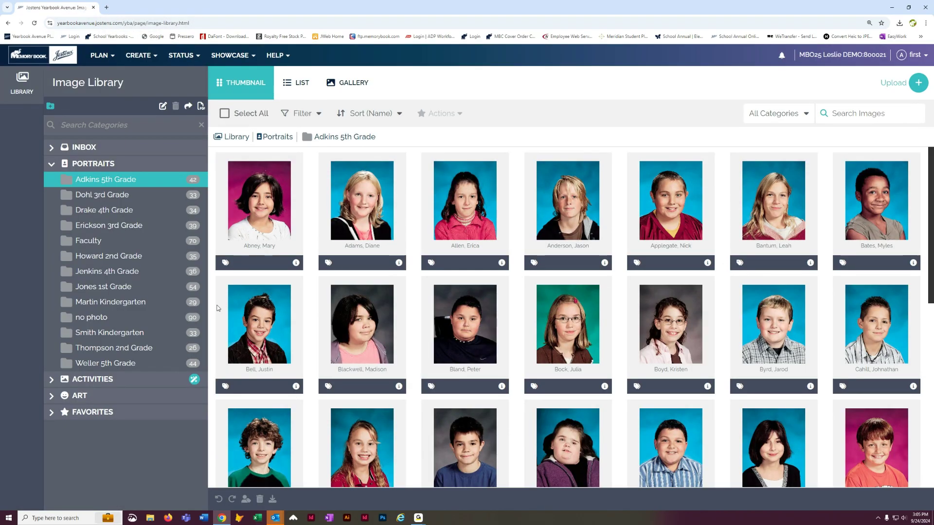
click(121, 336)
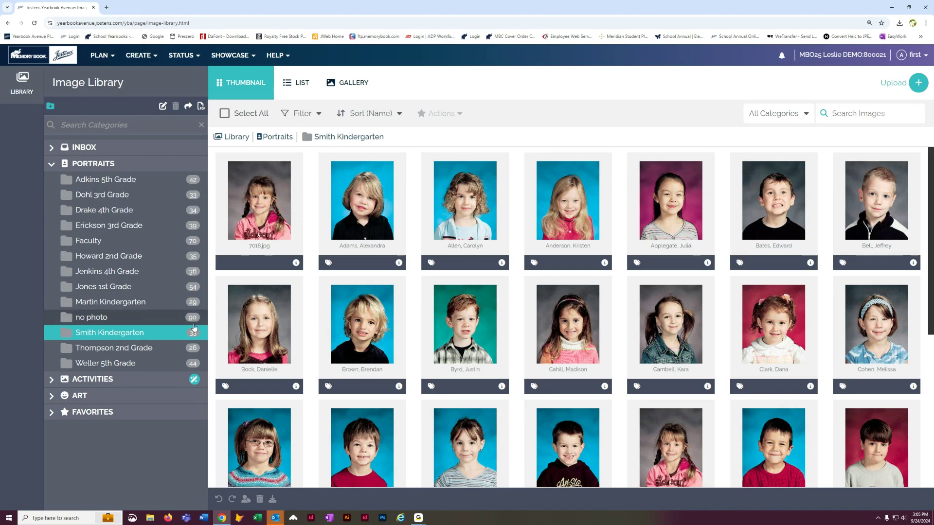
click(927, 22)
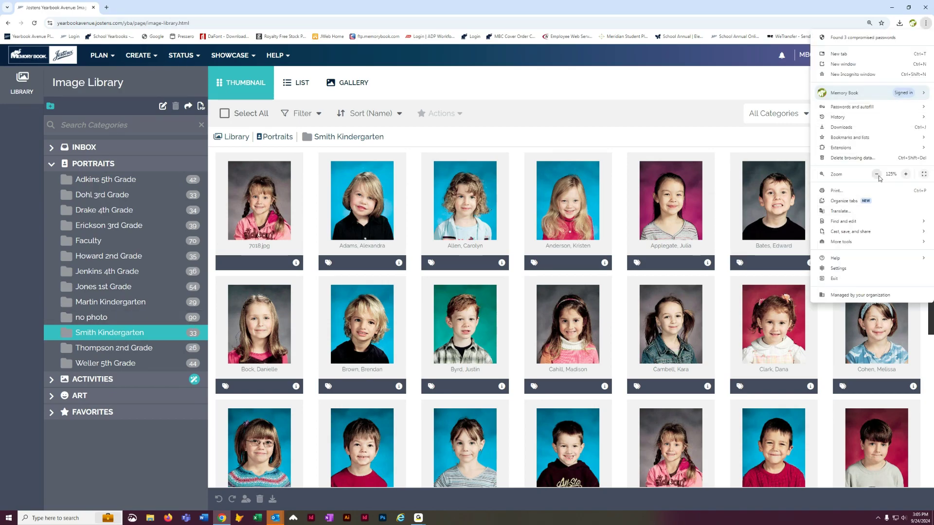
click(877, 175)
click(877, 175)
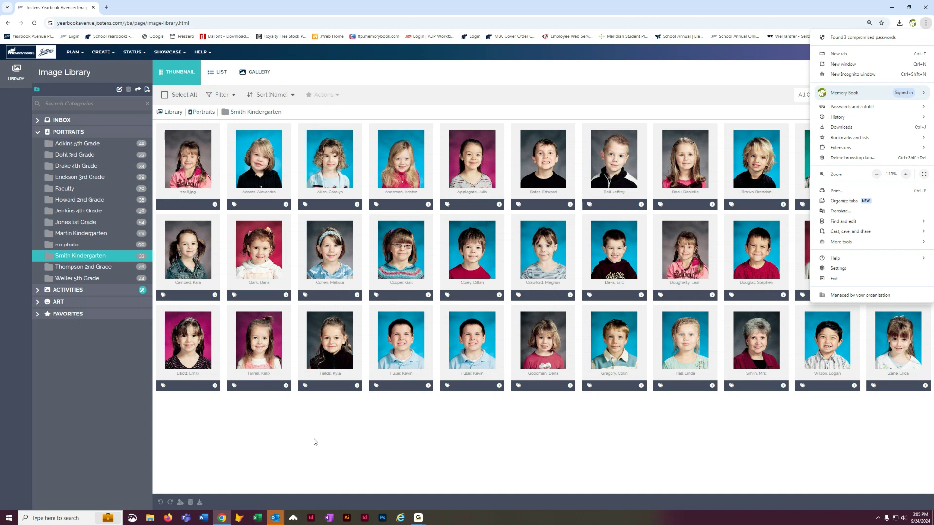
click(354, 447)
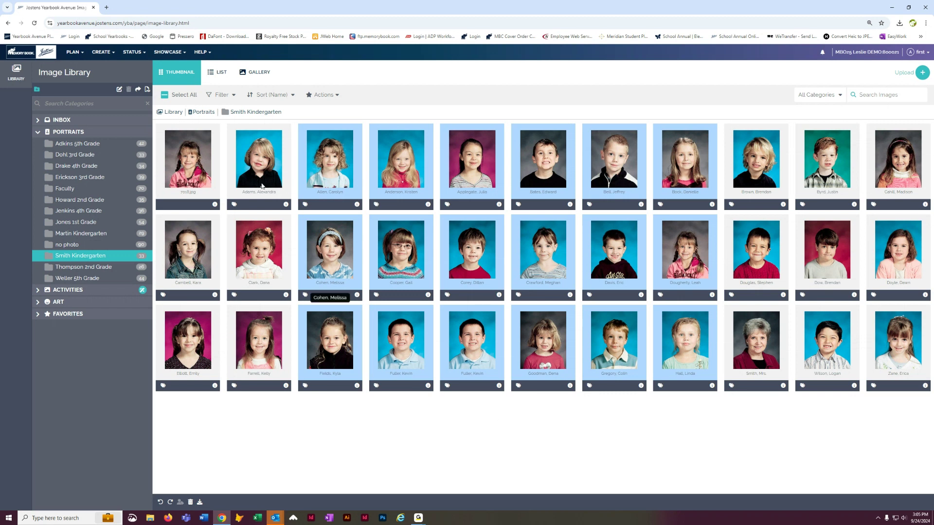
click(109, 54)
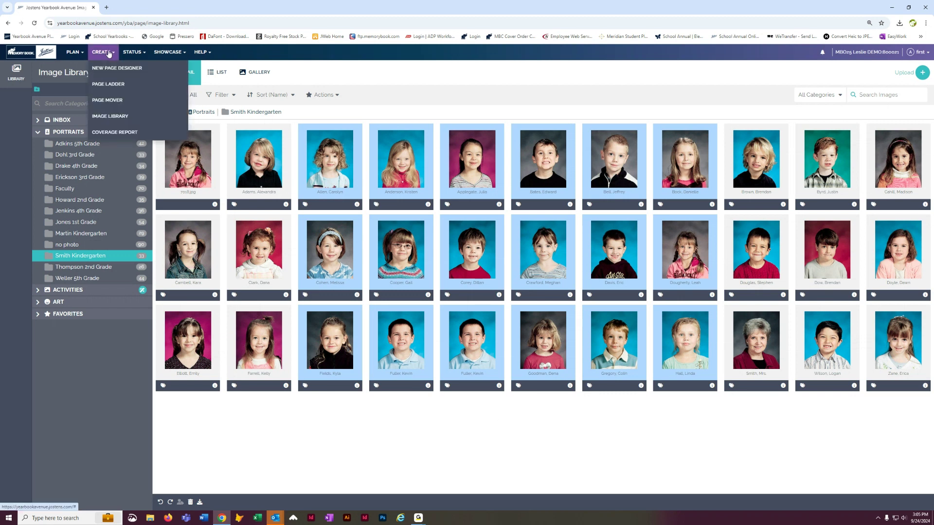
Step: Open the Coverage Report and sort the students by Grade, kindergarten first
click(111, 132)
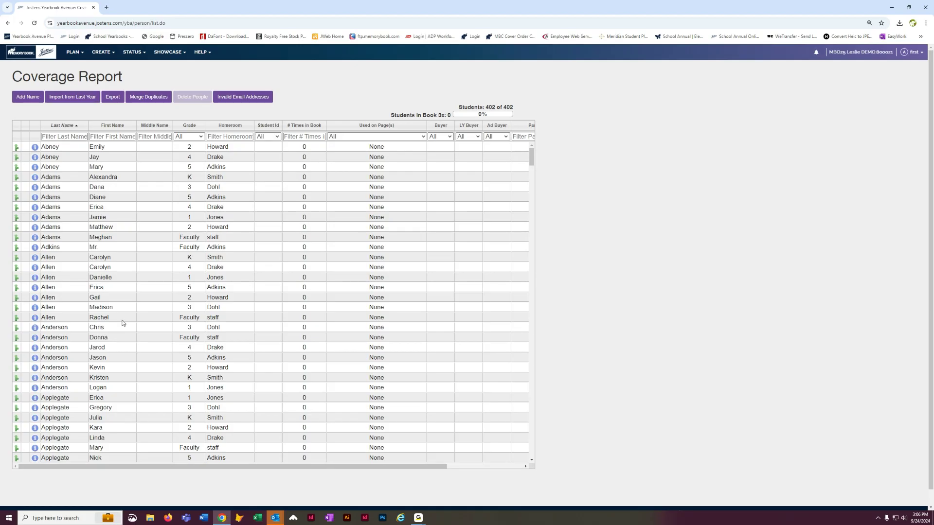
scroll(138, 310, down, 4)
scroll(138, 310, down, 3)
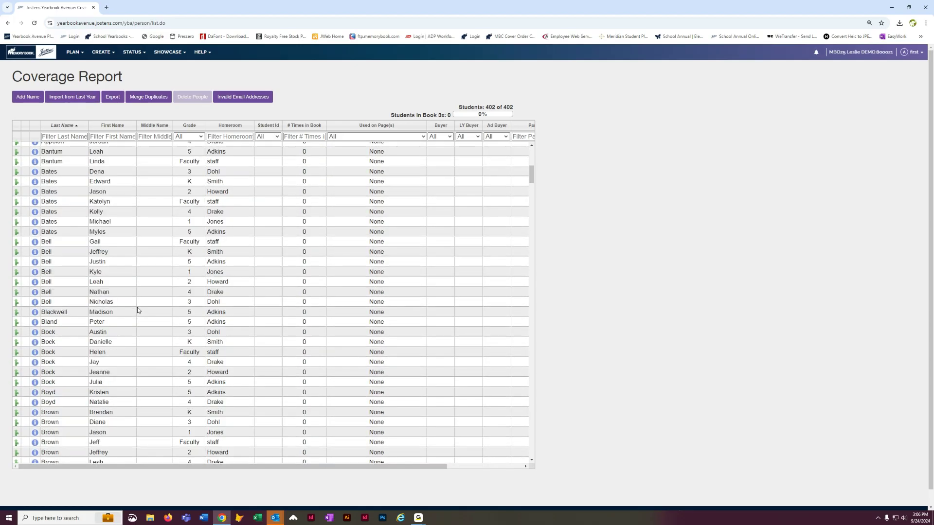
scroll(136, 307, up, 6)
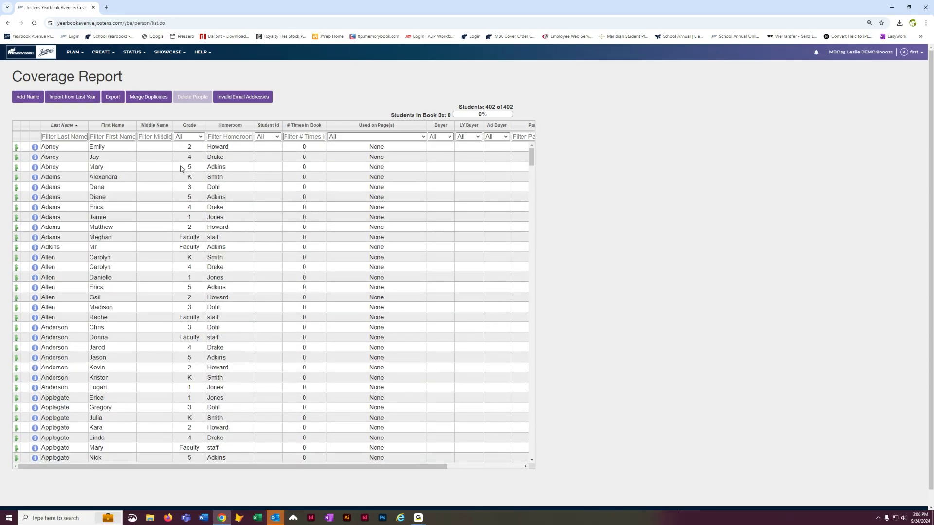
click(190, 125)
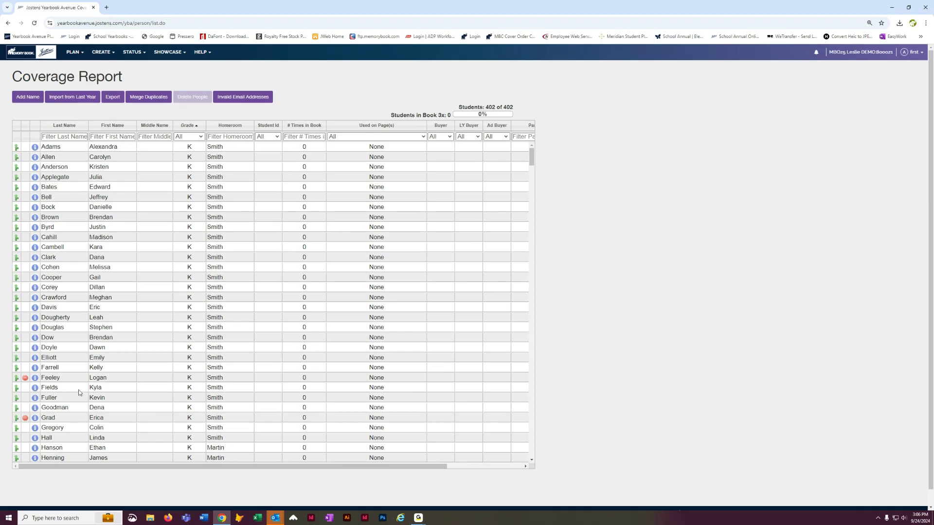
Step: Correct the misspelled first name by adding the letter 'a', then return to the Image Library
click(108, 389)
click(95, 388)
text(a)
click(587, 313)
click(102, 52)
click(102, 122)
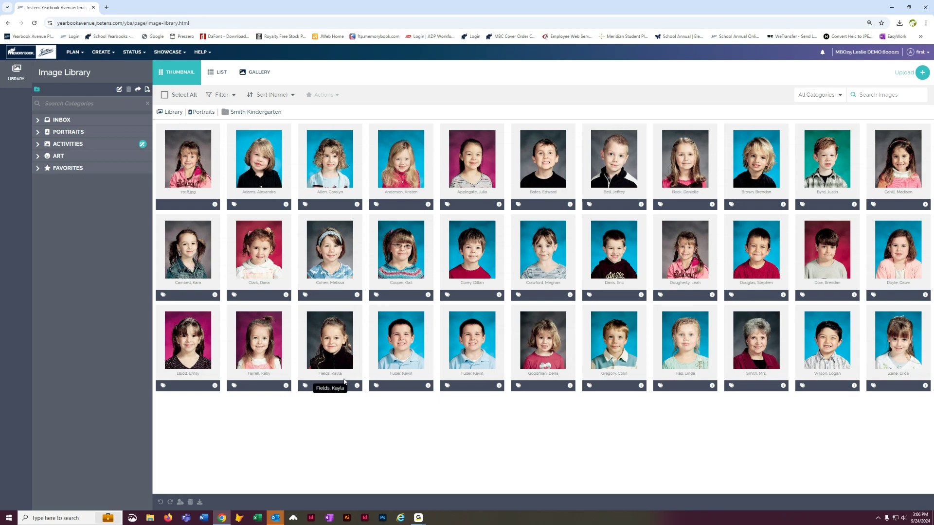
Step: Expand PORTRAITS, open Smith Kindergarten, glance at Martin Kindergarten, then return to Smith Kindergarten
click(37, 136)
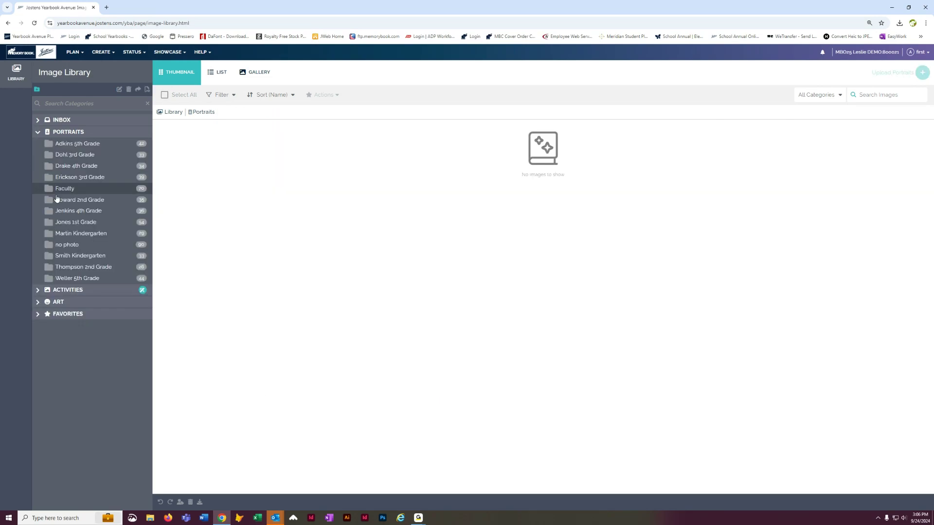
click(65, 257)
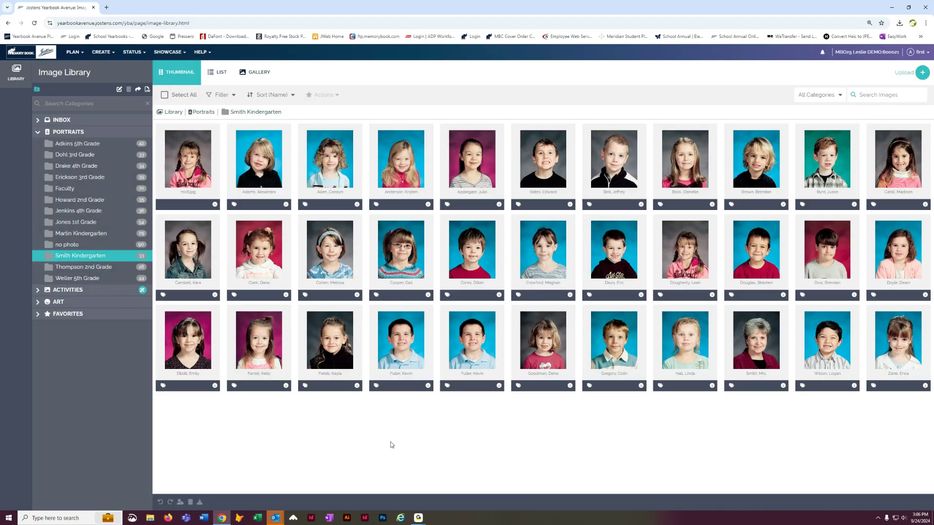
click(113, 235)
click(94, 255)
Step: Tag the unidentified face in portrait 7018.jpg as a new person with the student's first and last name
click(215, 205)
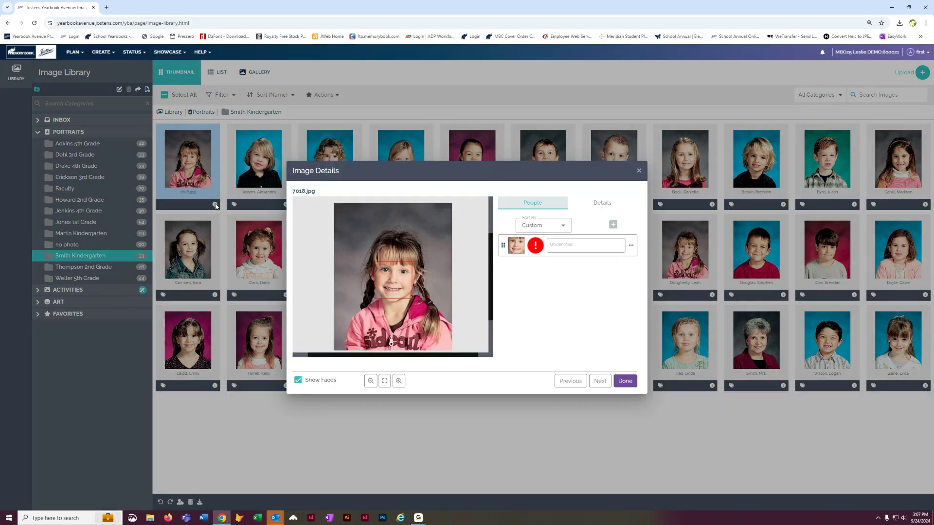
click(560, 249)
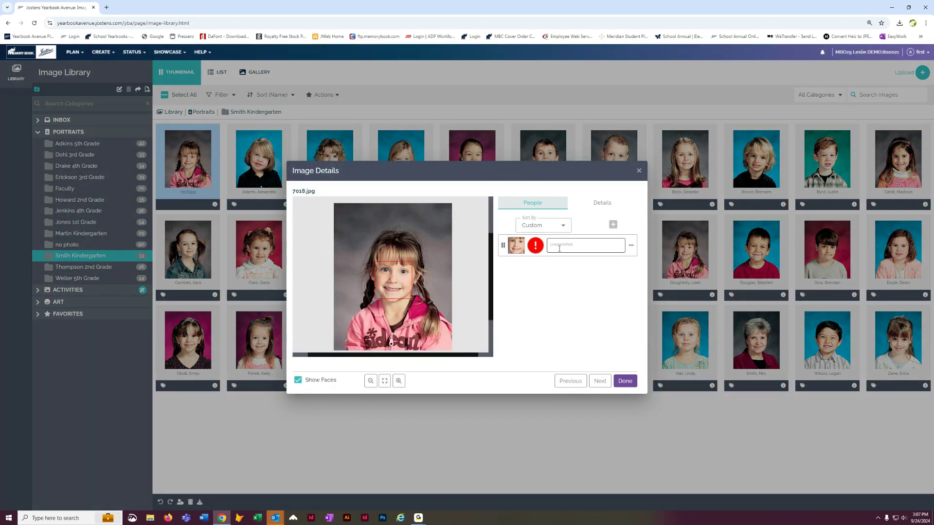
click(615, 246)
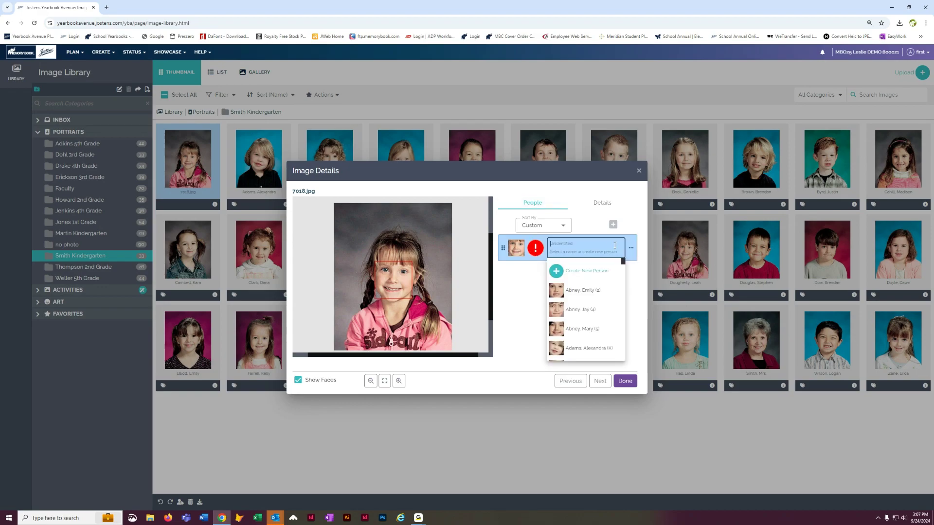
click(579, 273)
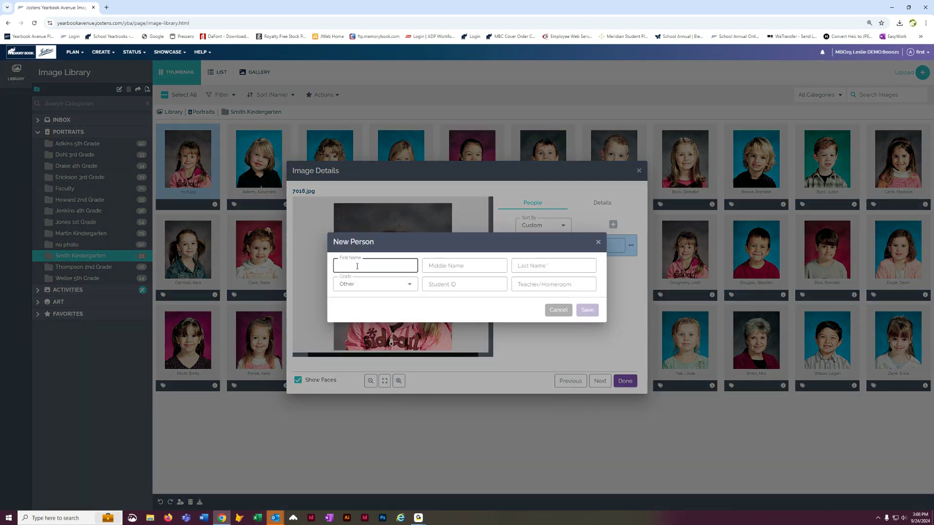
key(Tab)
key(Tab)
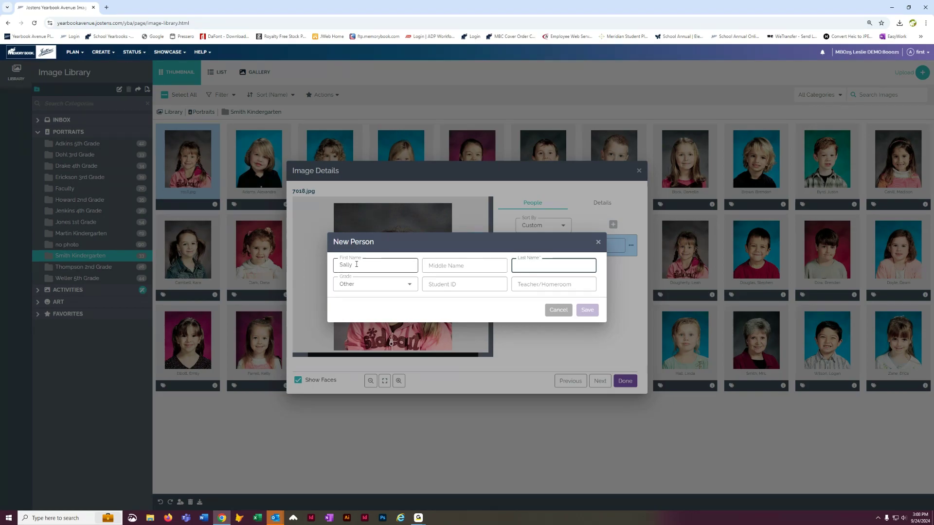
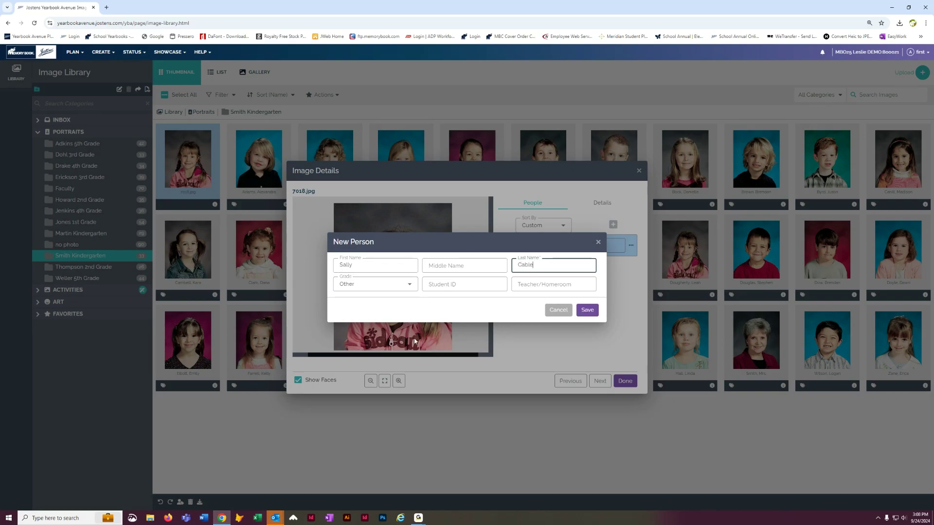
click(588, 313)
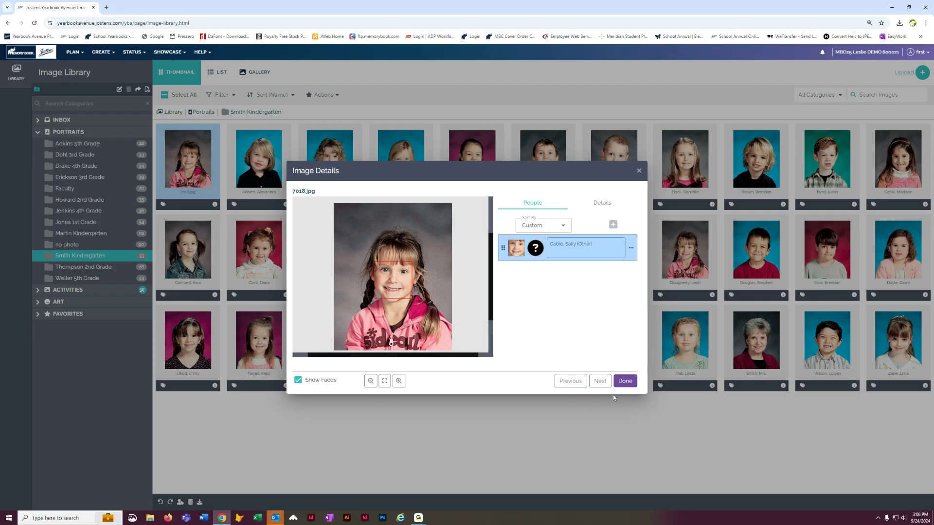
Step: Close the image details and reload Smith Kindergarten after checking Martin Kindergarten
click(626, 382)
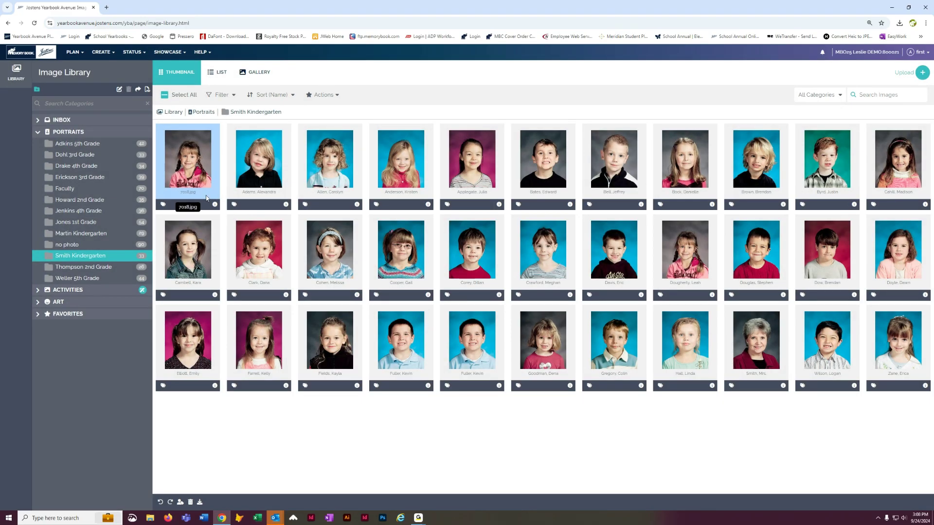
click(89, 234)
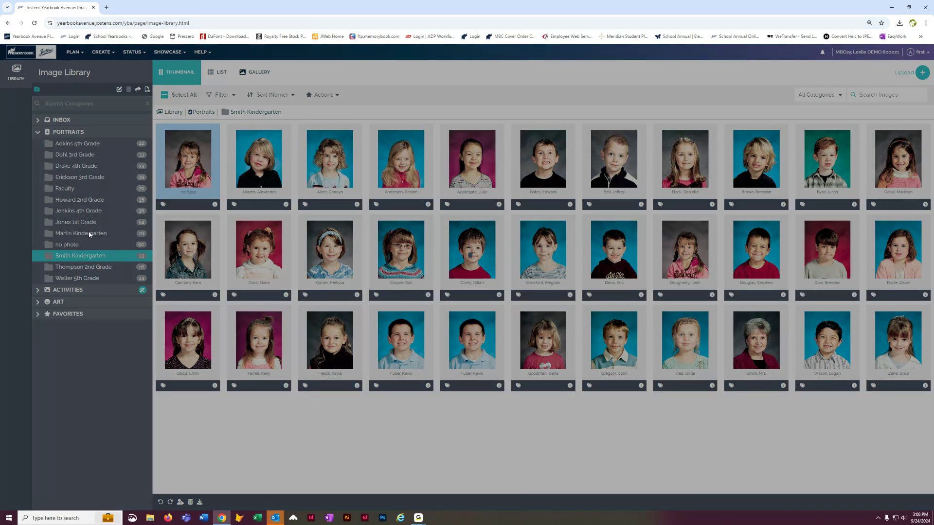
click(103, 259)
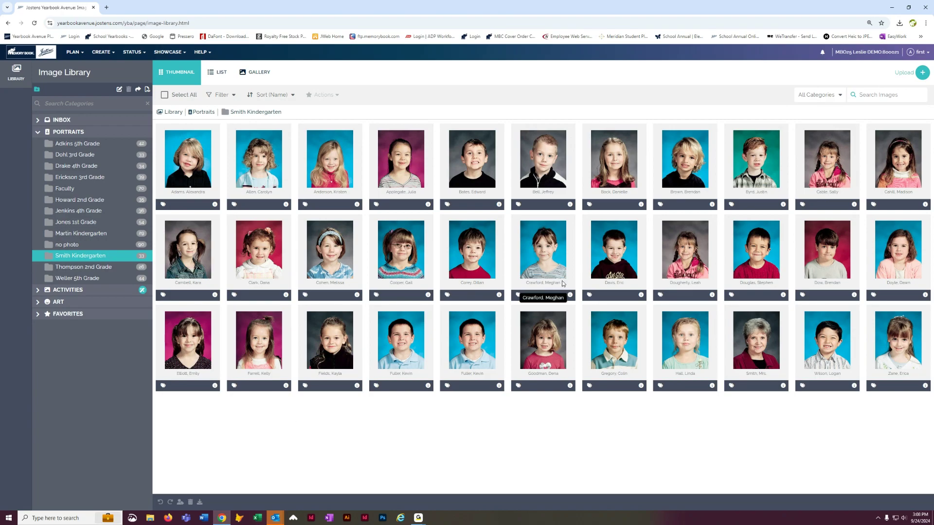
Step: Move the misplaced portrait from Smith Kindergarten into Martin Kindergarten, leaving 32 Smith thumbnails
drag(614, 249, 117, 231)
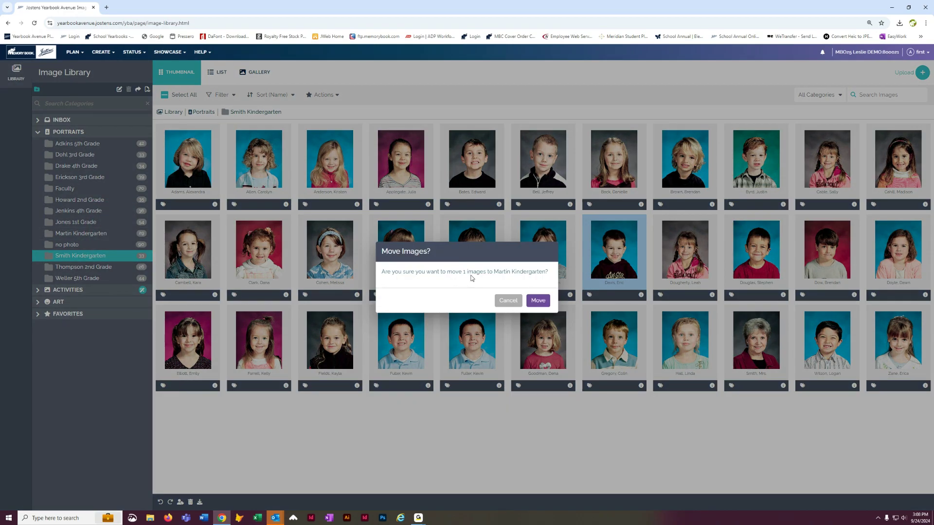
click(538, 301)
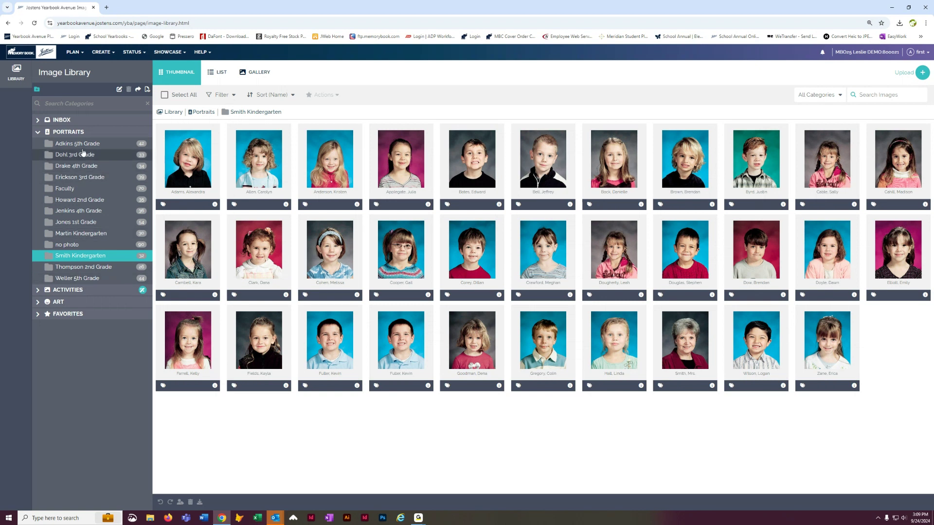
Step: Launch New Page Designer from the CREATE menu, opening on the pages 2–3 spread
click(113, 51)
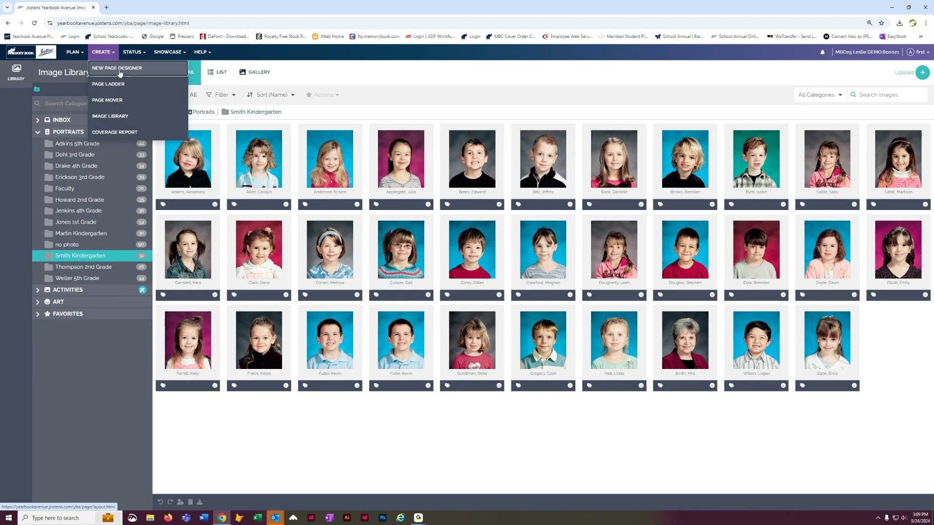
click(120, 73)
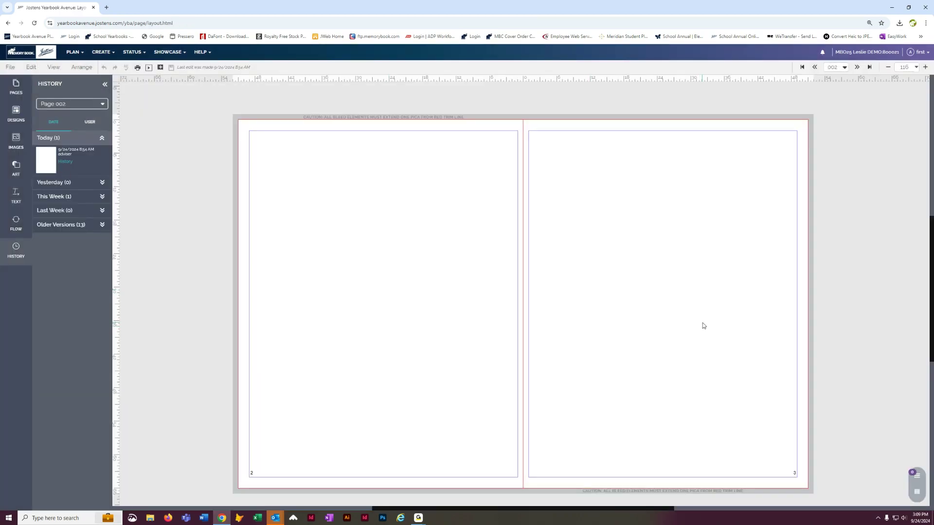
Step: Navigate to the blank pages 6–7 spread and open the Designs library's category list
click(858, 67)
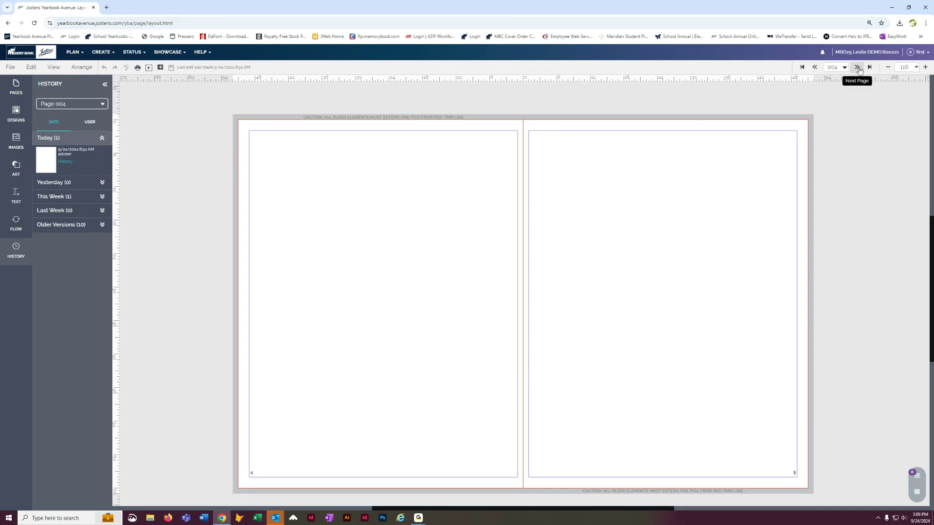
click(815, 68)
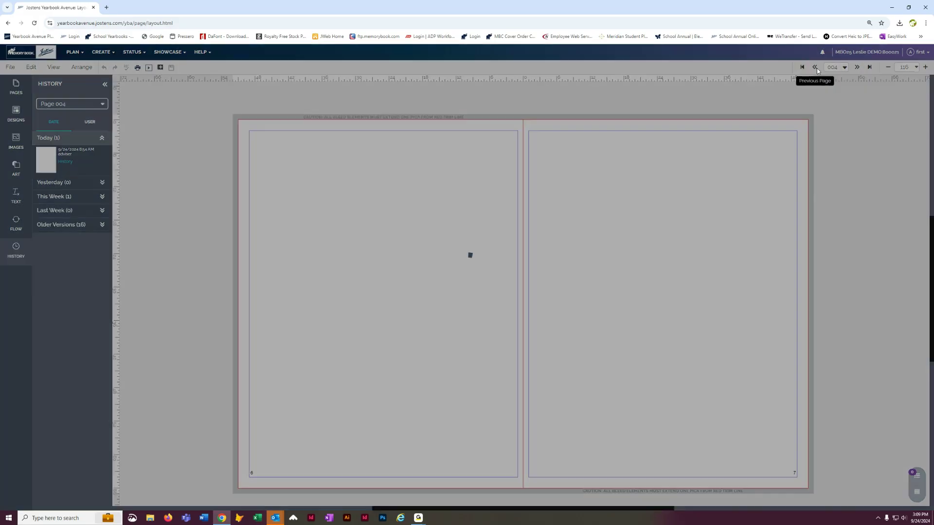
click(816, 68)
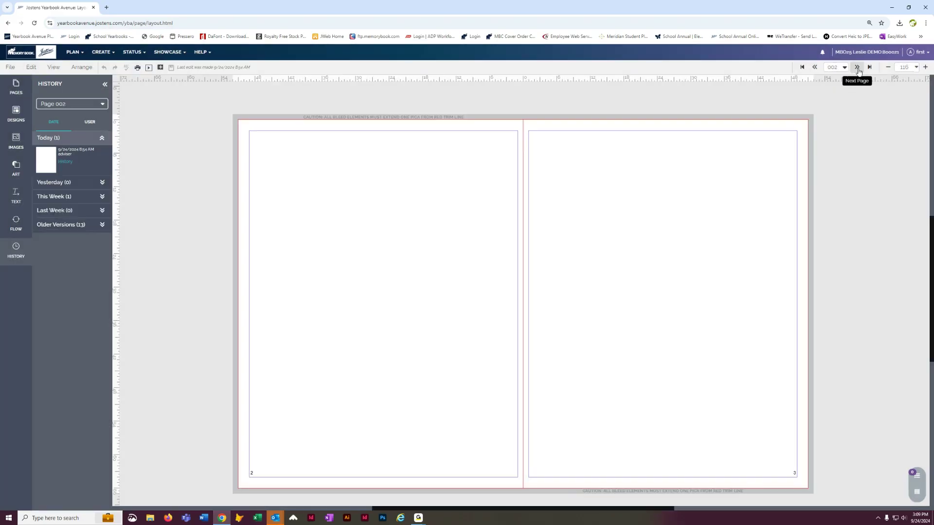
click(858, 67)
click(858, 67)
click(22, 116)
click(62, 128)
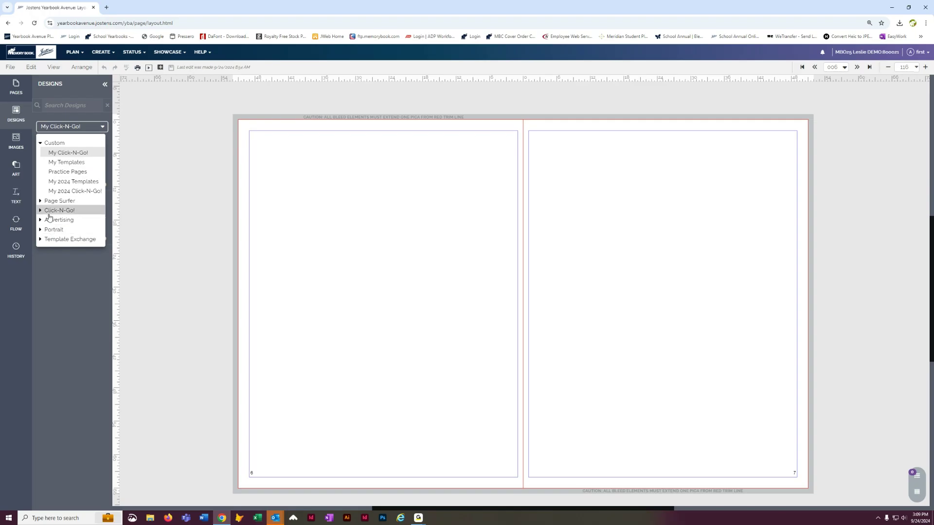
Step: Show all portrait page designs under the Portrait category in the Designs library
click(40, 231)
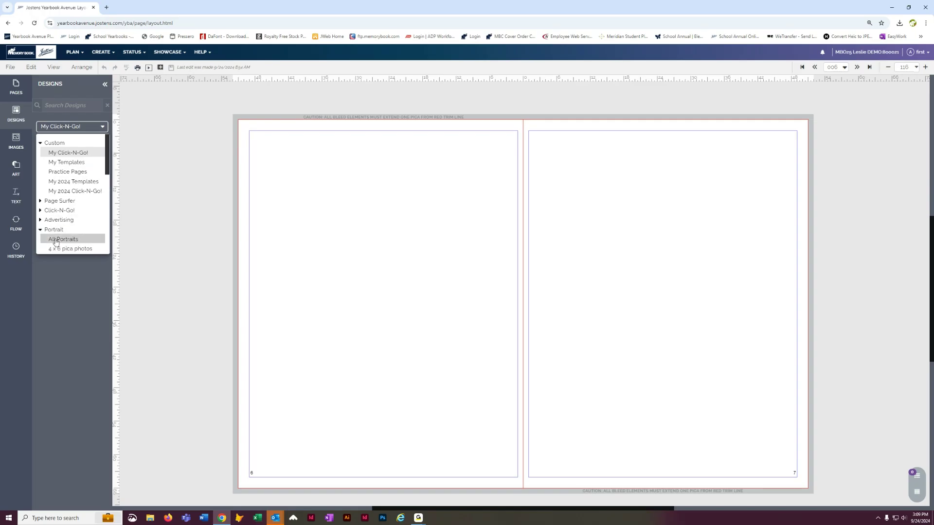
click(57, 239)
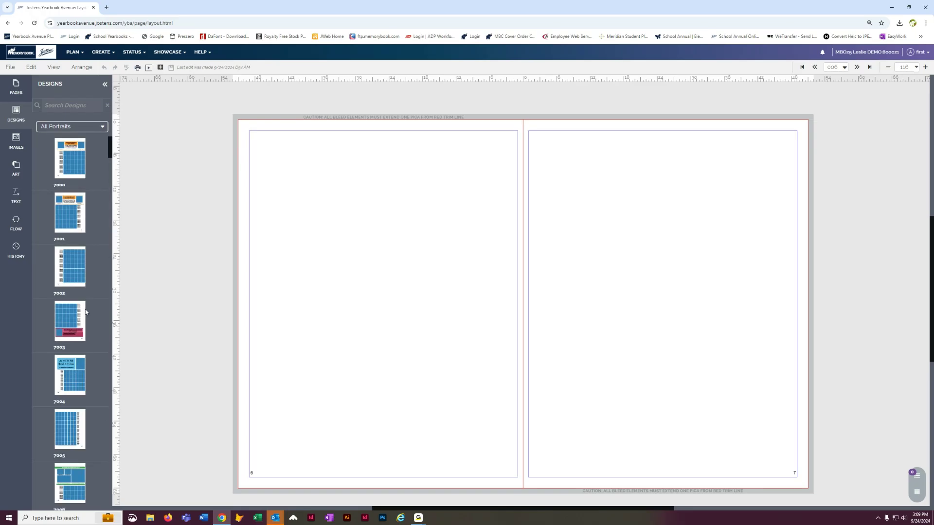
scroll(91, 387, down, 1)
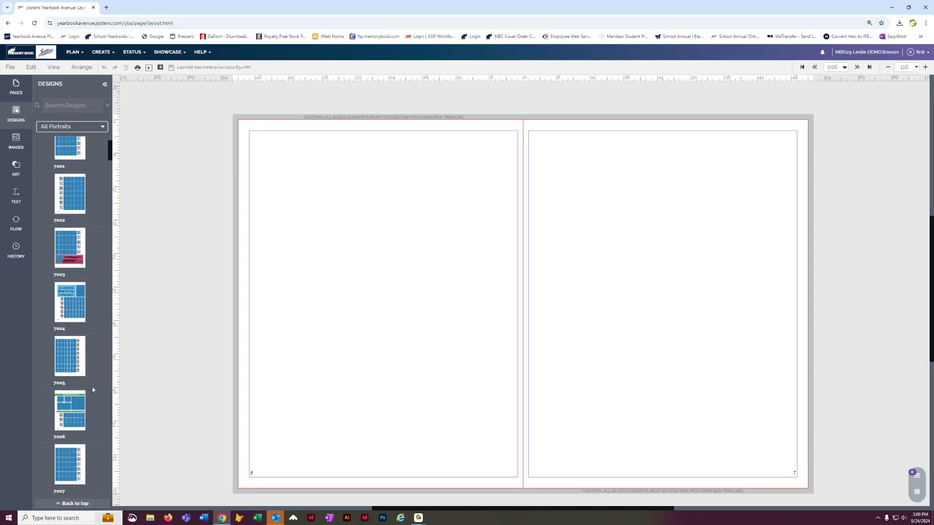
Step: Choose Smith Kindergarten as the portrait flow category, then go back to the portrait designs
click(17, 222)
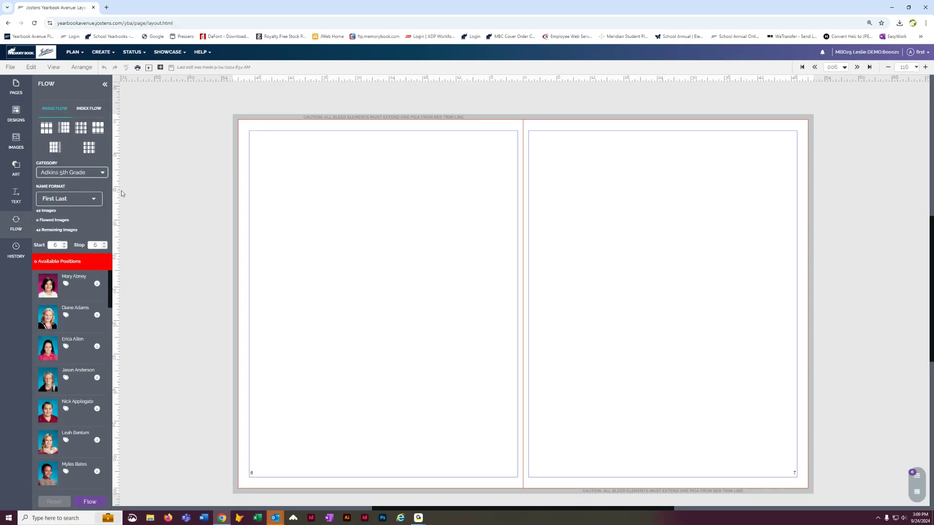
click(102, 172)
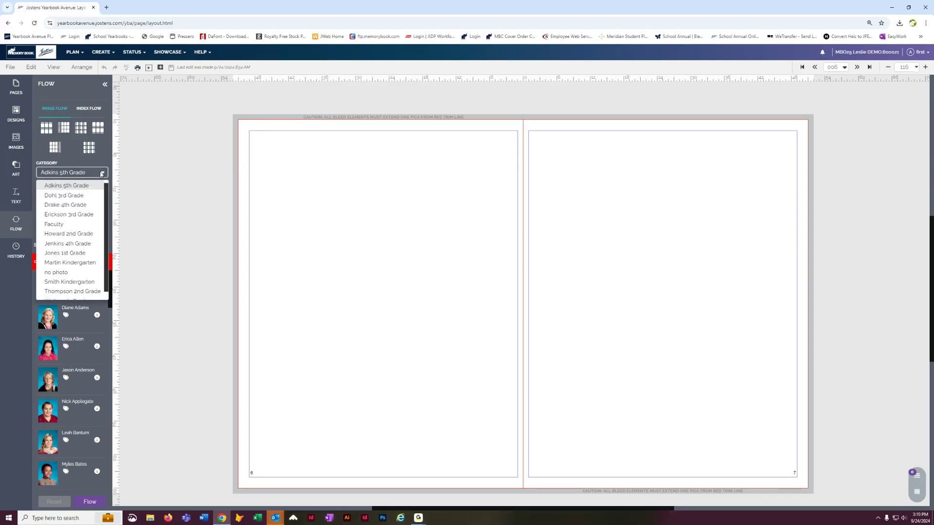
click(70, 282)
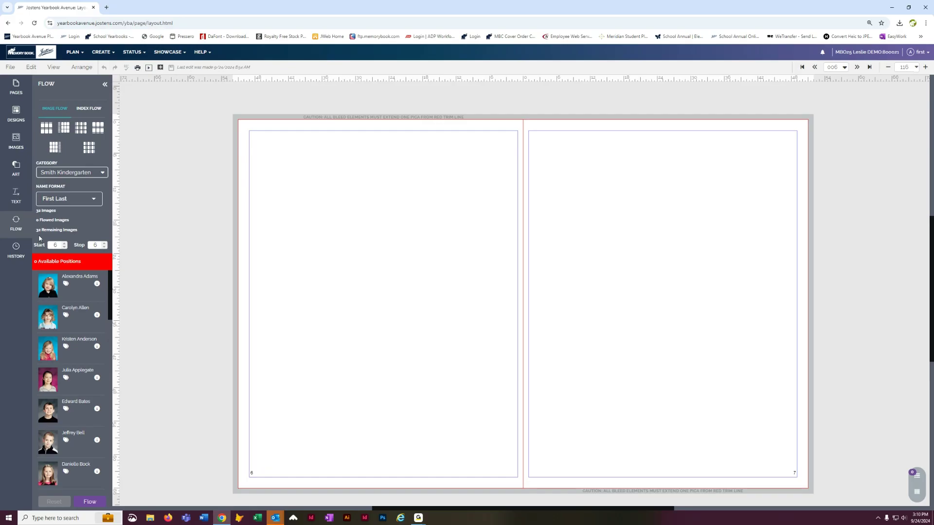
click(14, 140)
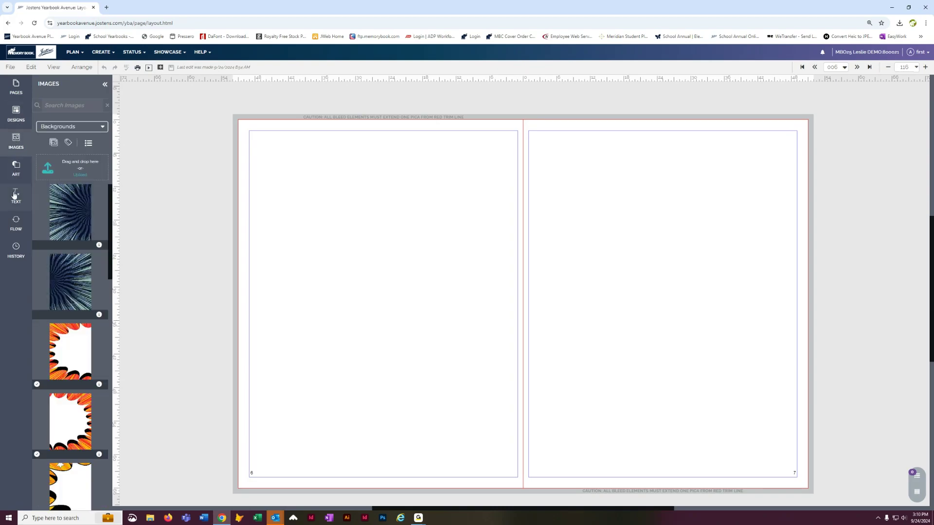
click(16, 113)
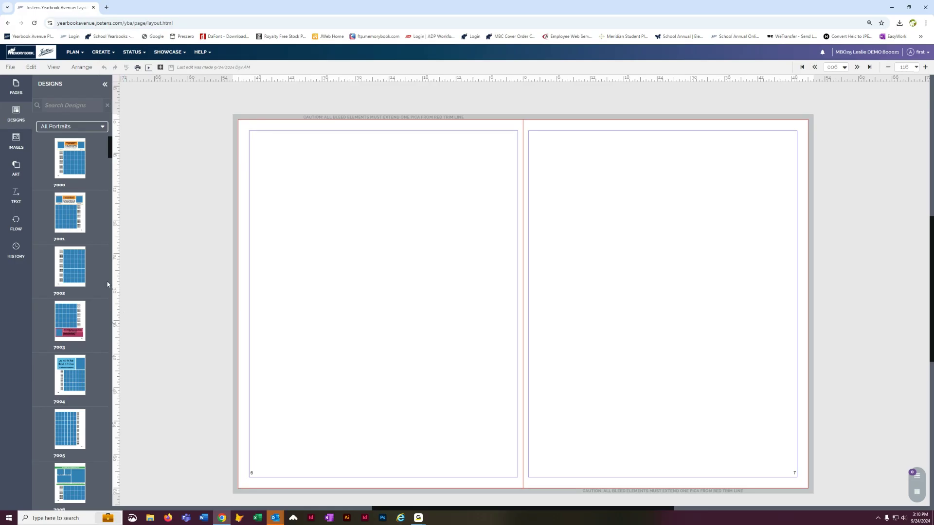
Step: Apply portrait design 7004 to page 6 without keeping the existing content, and save the page
drag(60, 366, 387, 195)
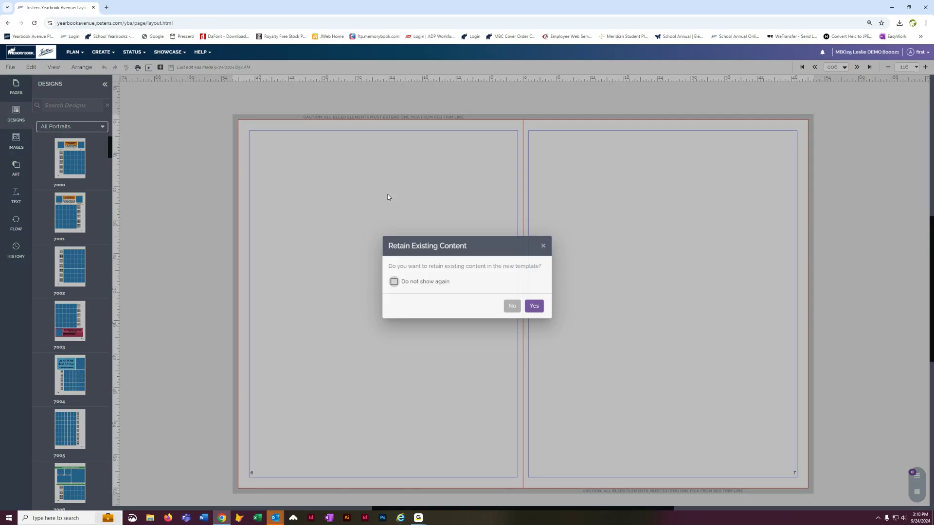
click(511, 306)
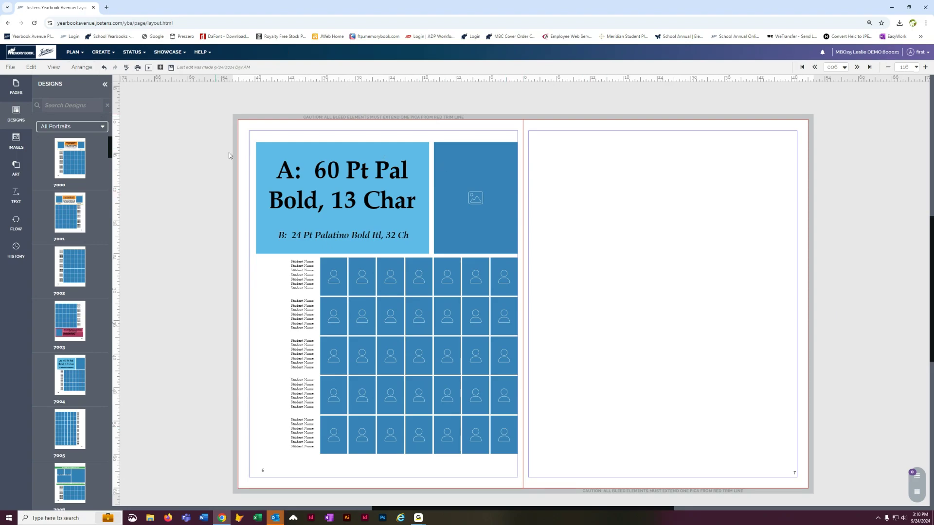
click(170, 68)
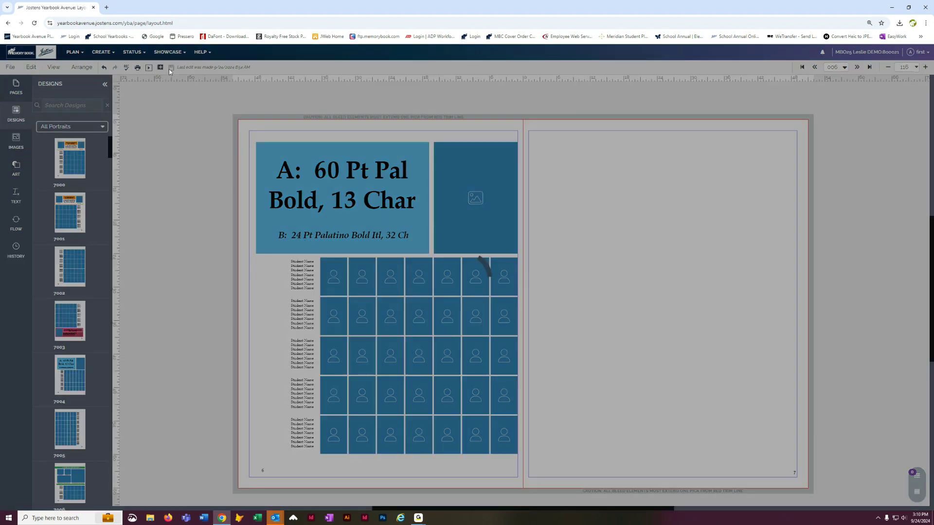
click(366, 274)
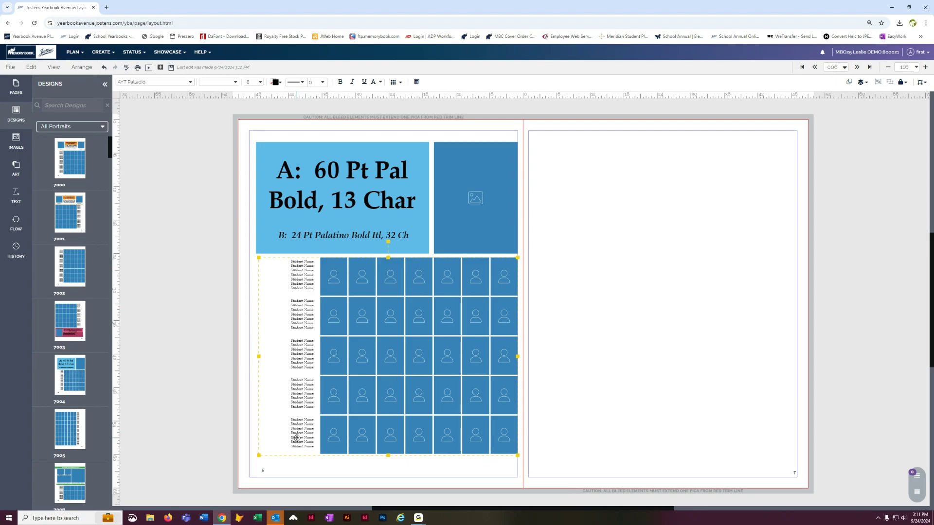
Step: Show the Smith Kindergarten flow list, select the top-right photo frame, and save page 6
click(18, 229)
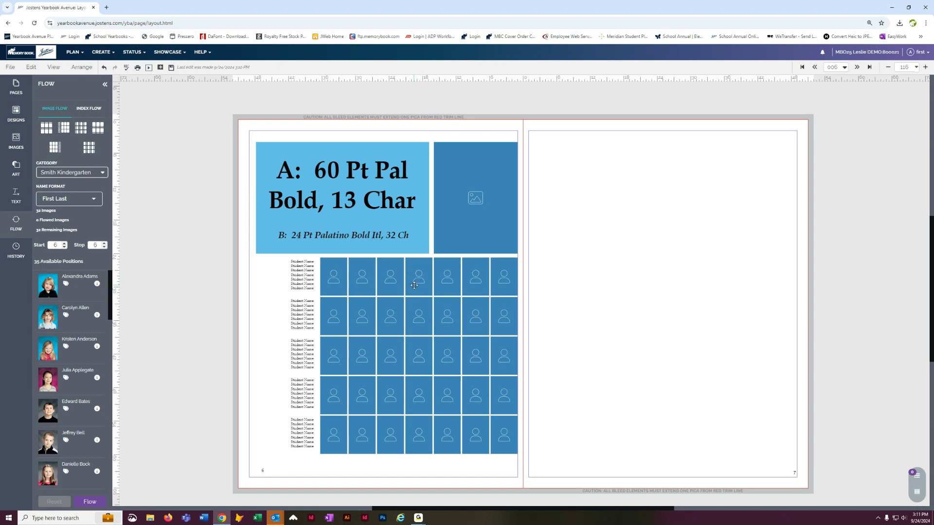
click(492, 237)
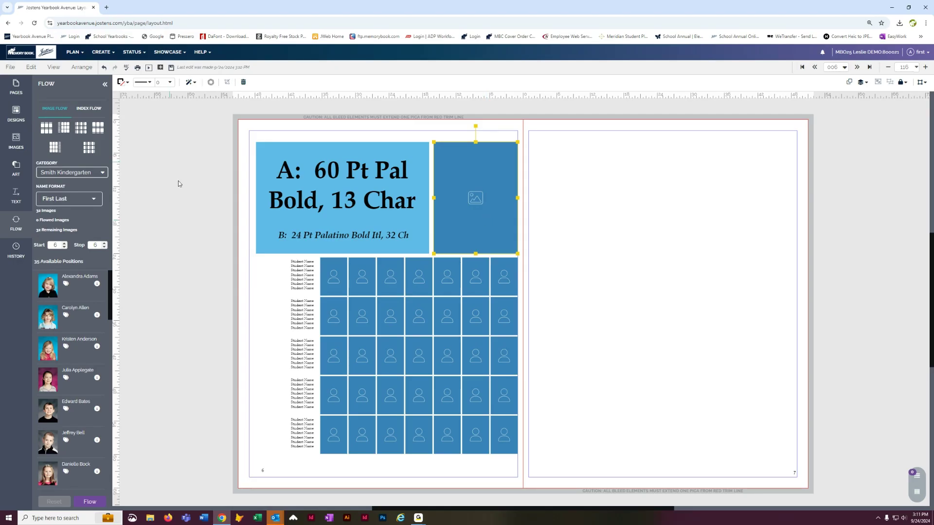
click(171, 68)
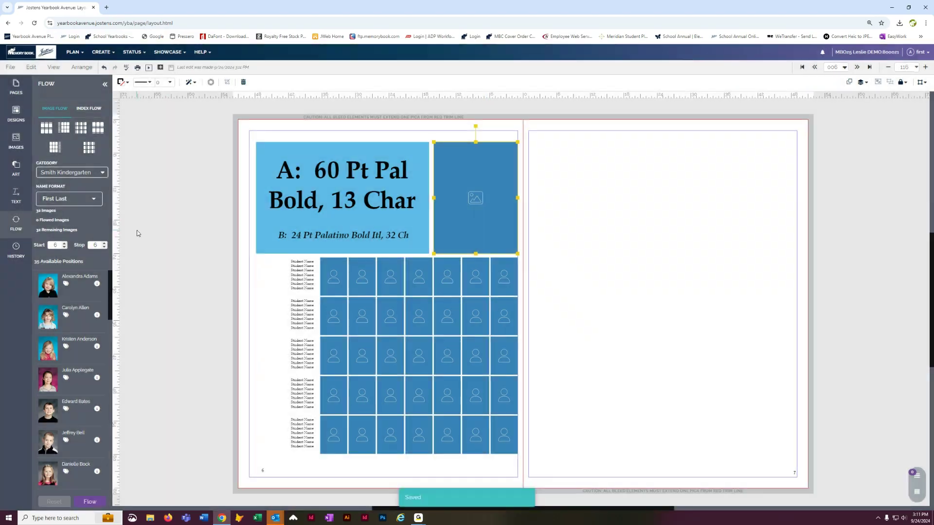
click(361, 268)
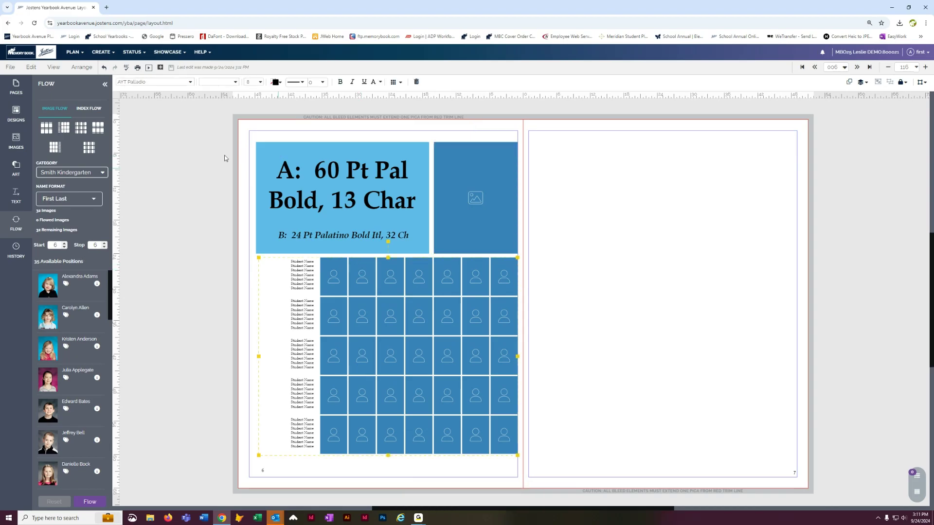
Step: In Flow Options, narrow the name column to 8p0 and keep 5x7 portraits at 4p10 by 6p10
click(397, 83)
drag(477, 104, 632, 152)
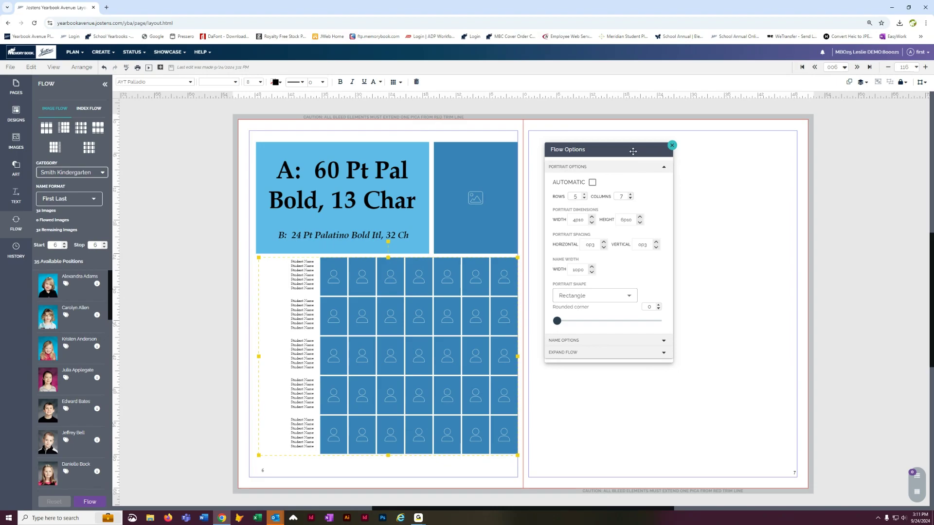
click(592, 217)
click(592, 272)
click(592, 273)
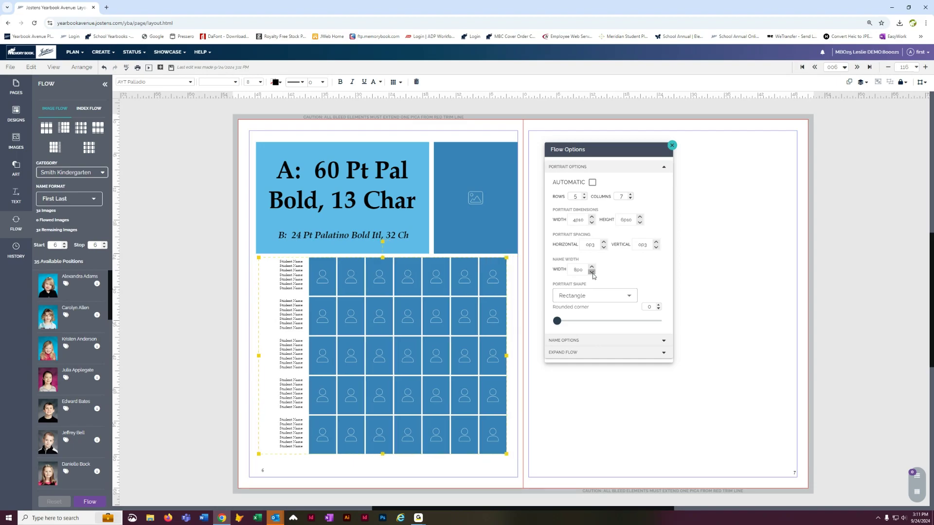
click(592, 218)
click(592, 217)
click(640, 219)
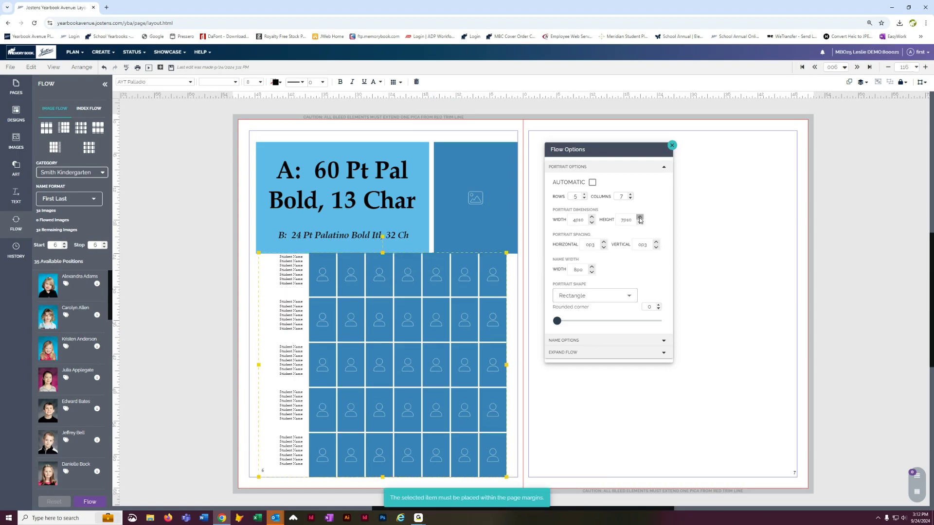
click(641, 223)
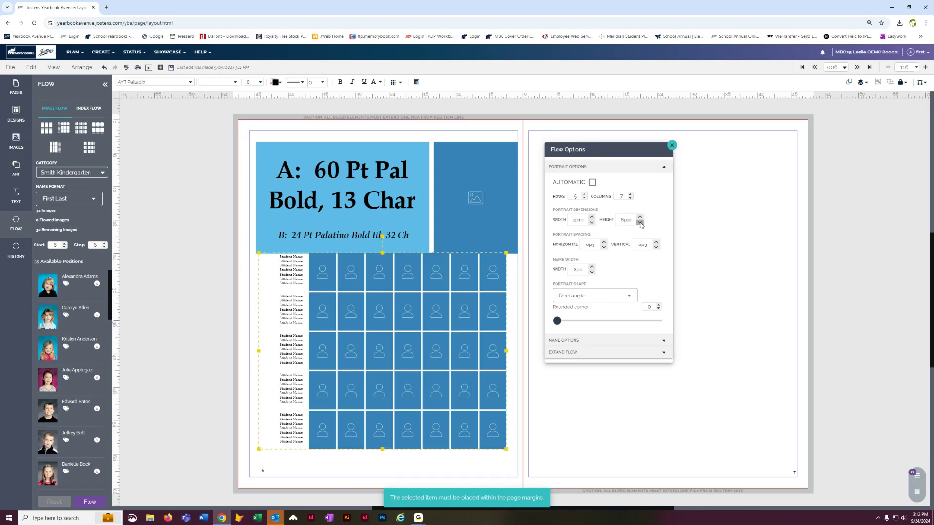
drag(470, 397, 476, 413)
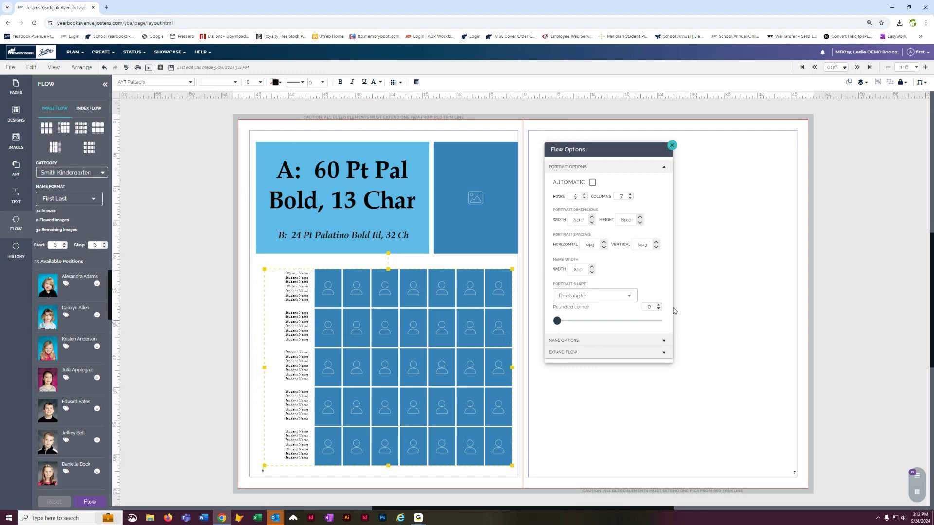
Step: Set the horizontal spacing between portraits to 0p3
click(604, 248)
click(603, 248)
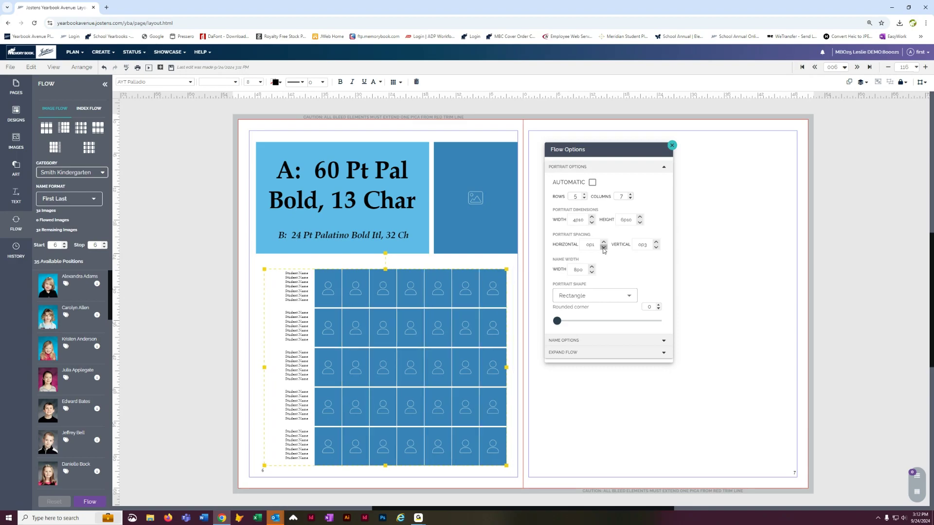
click(604, 243)
click(604, 243)
drag(596, 245, 586, 246)
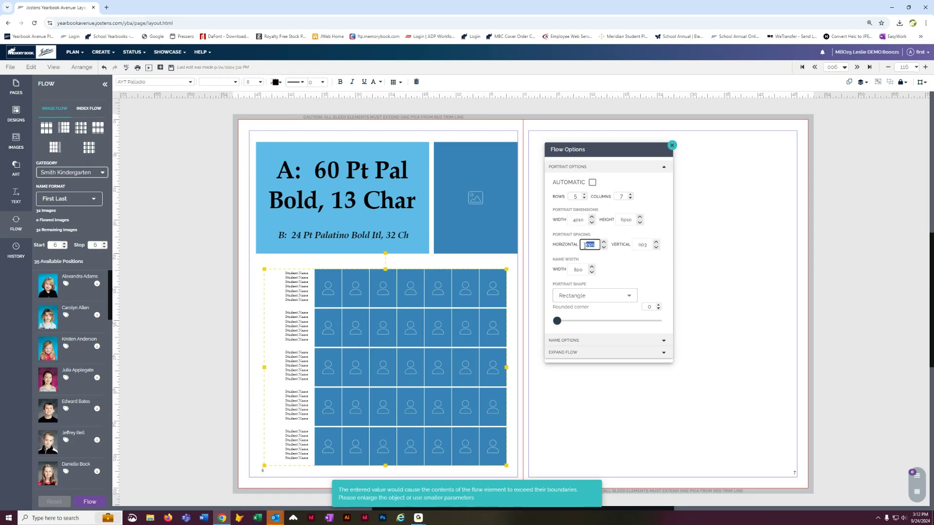
text(0p3)
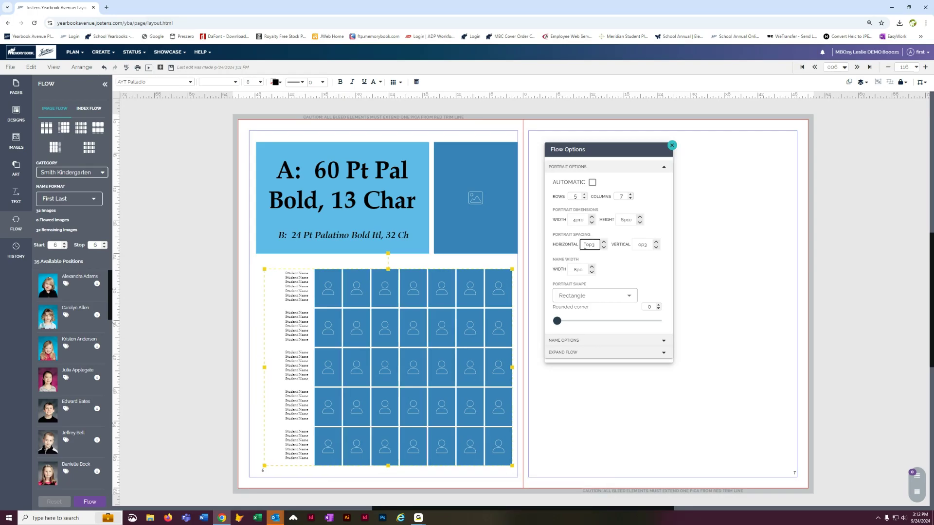
Step: Raise the vertical row spacing to 1p3 and align the grid with the right page margin
click(656, 243)
drag(509, 282, 514, 283)
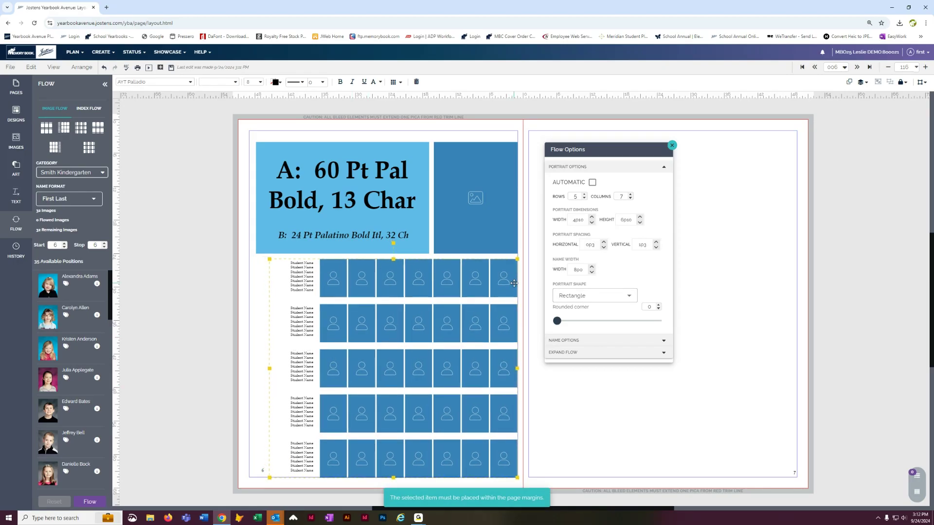
click(174, 157)
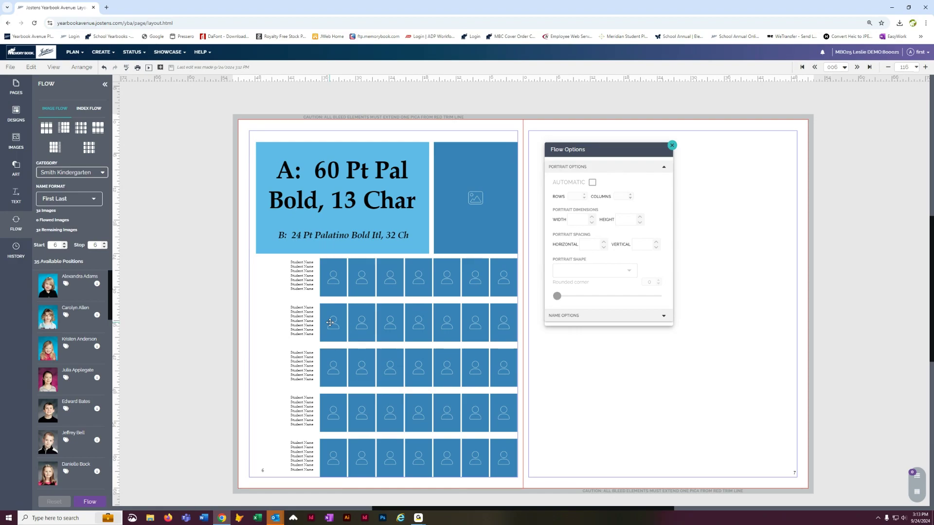
Step: Select everything on page 6 and delete the title block, photo box and portrait grid
click(393, 278)
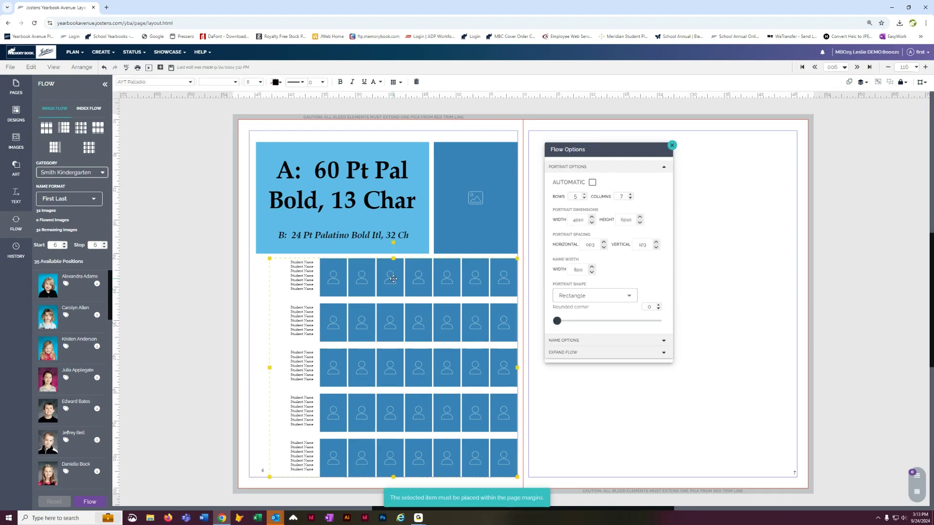
drag(261, 121, 494, 440)
key(Delete)
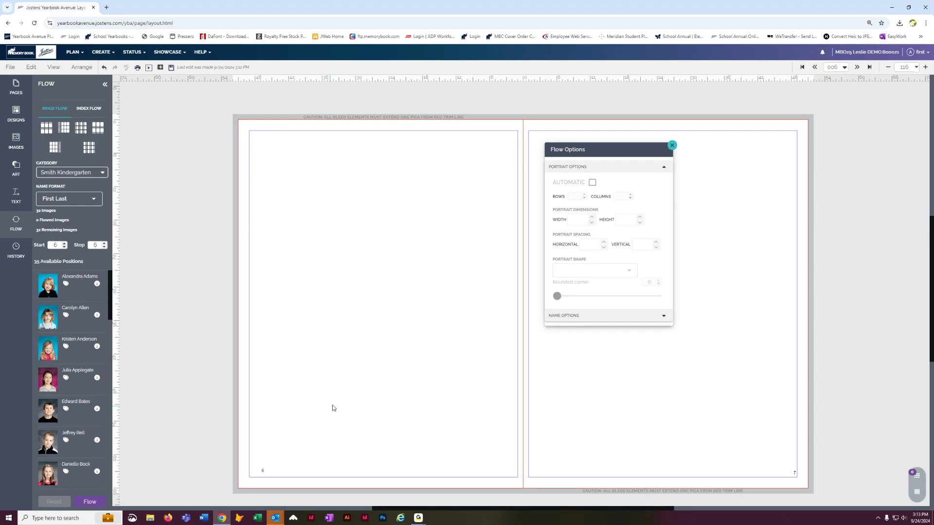
Step: Add a new portrait flow grid to page 6 and set it to 6 rows by 6 columns
drag(64, 128, 250, 209)
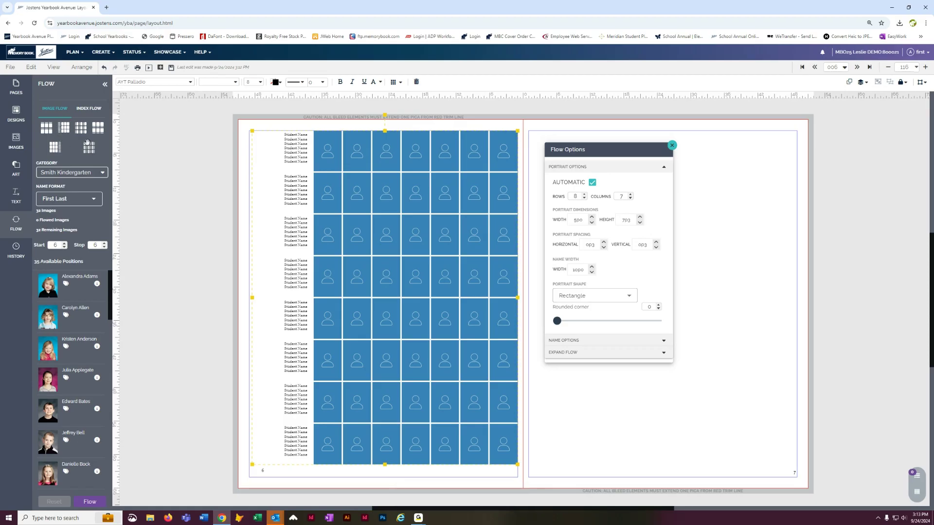
drag(359, 154, 358, 158)
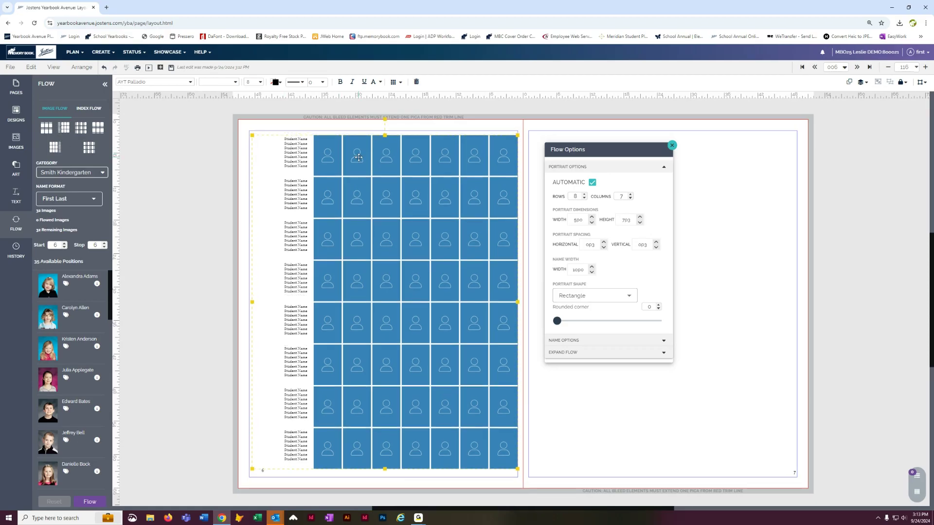
click(593, 183)
click(585, 199)
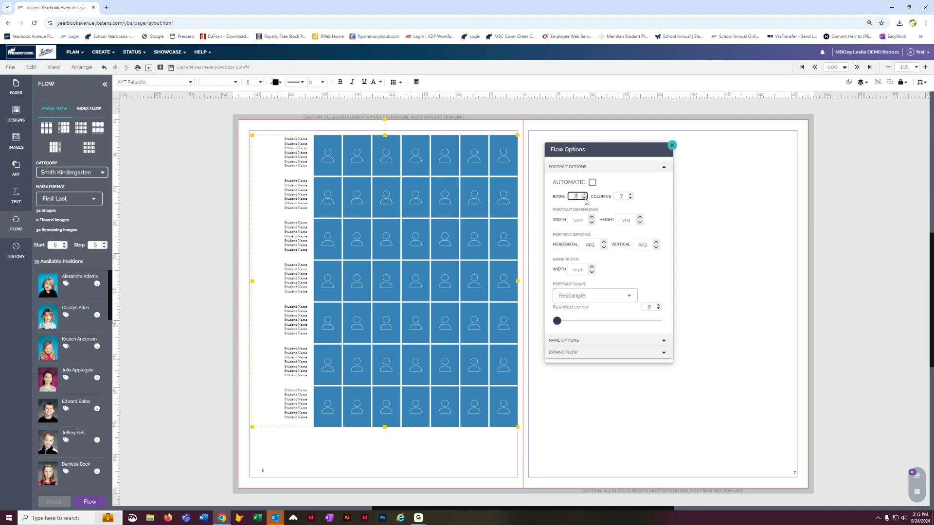
click(631, 198)
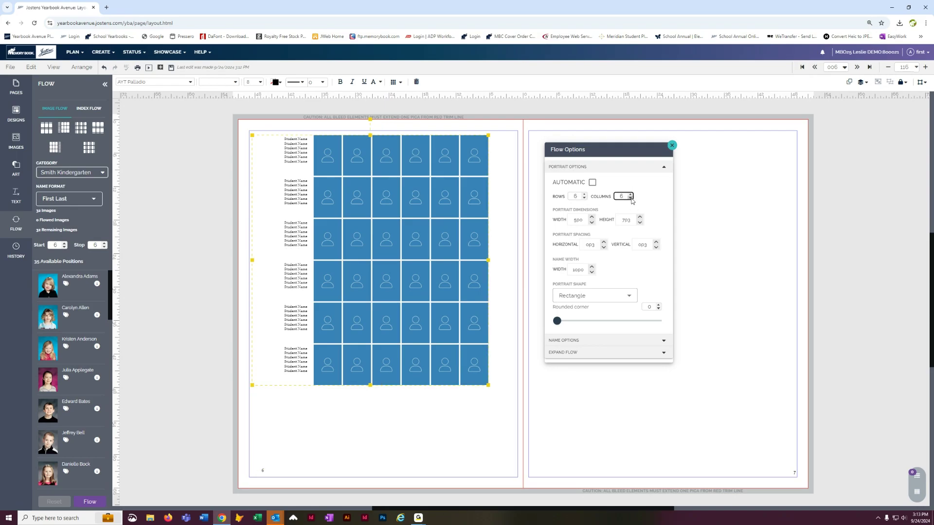
Step: Set name columns to 8p0, portrait width to 6p0, horizontal spacing 0p3, and wider row spacing
click(604, 243)
click(604, 247)
click(592, 218)
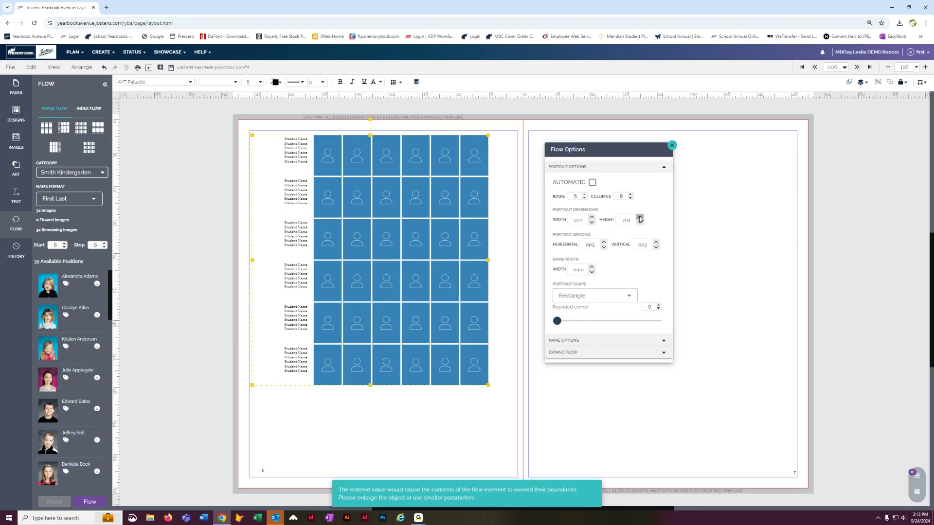
drag(428, 229, 426, 231)
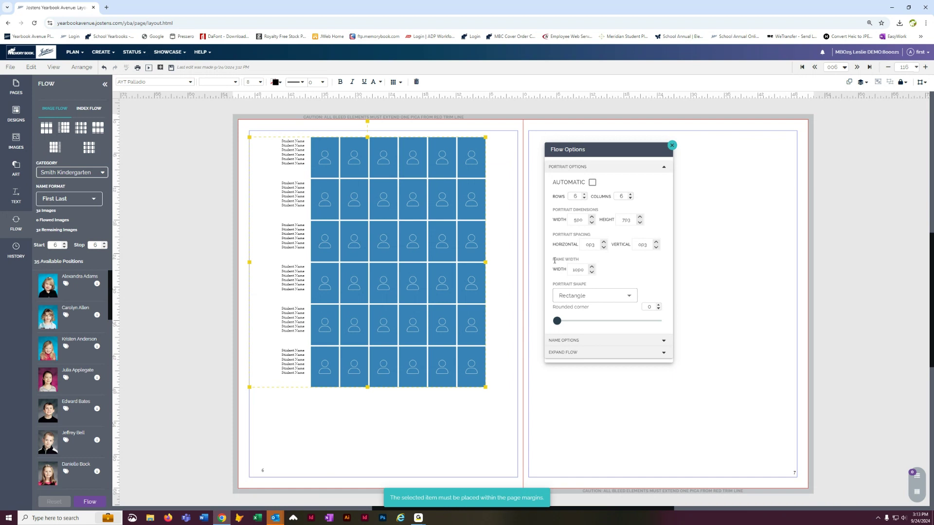
click(592, 272)
click(592, 272)
click(591, 217)
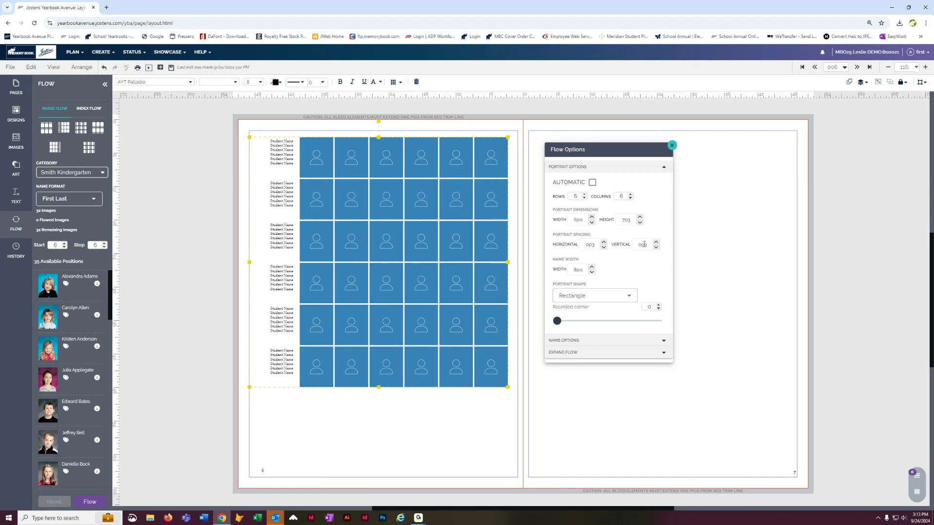
click(604, 242)
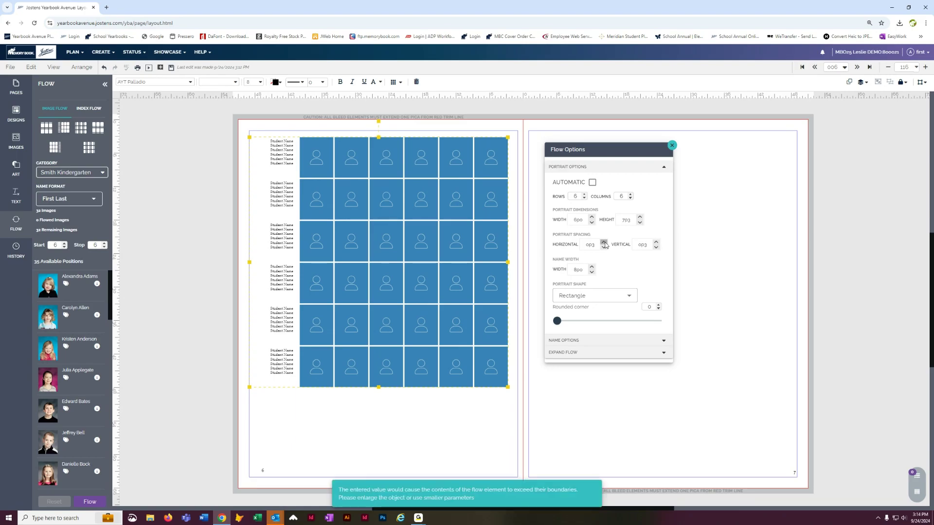
click(656, 243)
Step: Lower the portrait grid and place a Headline text box at the top of page 6
drag(492, 242, 503, 304)
click(245, 279)
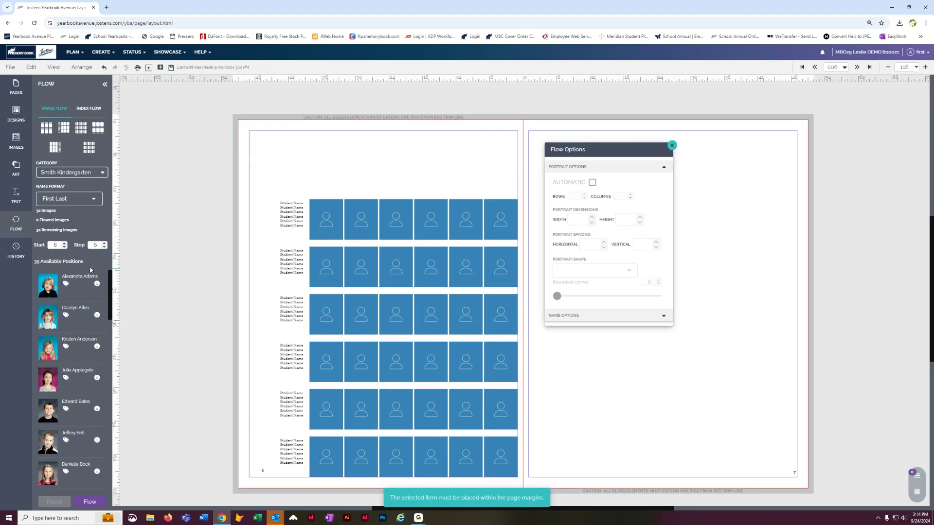
click(12, 198)
drag(56, 213, 519, 181)
Step: Stretch the Headline box across the page and center its text
click(202, 171)
click(282, 153)
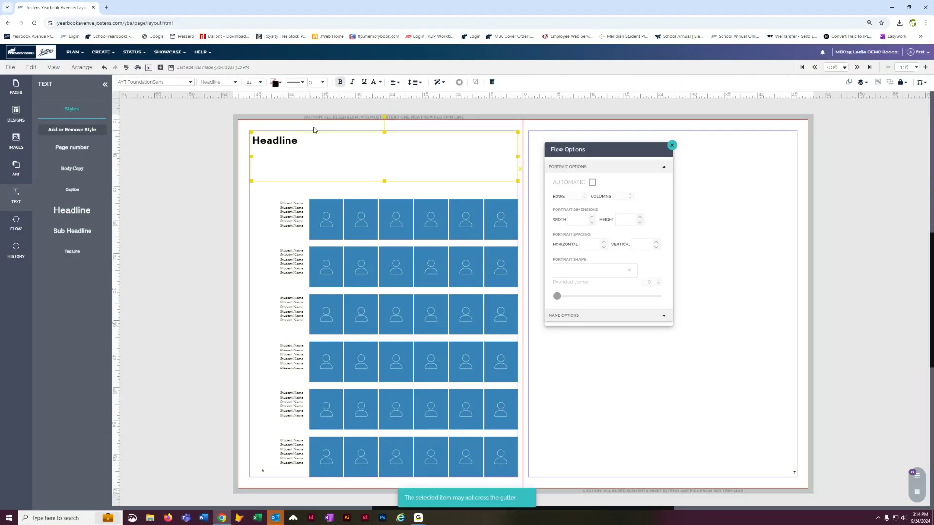
click(395, 82)
click(427, 123)
click(196, 189)
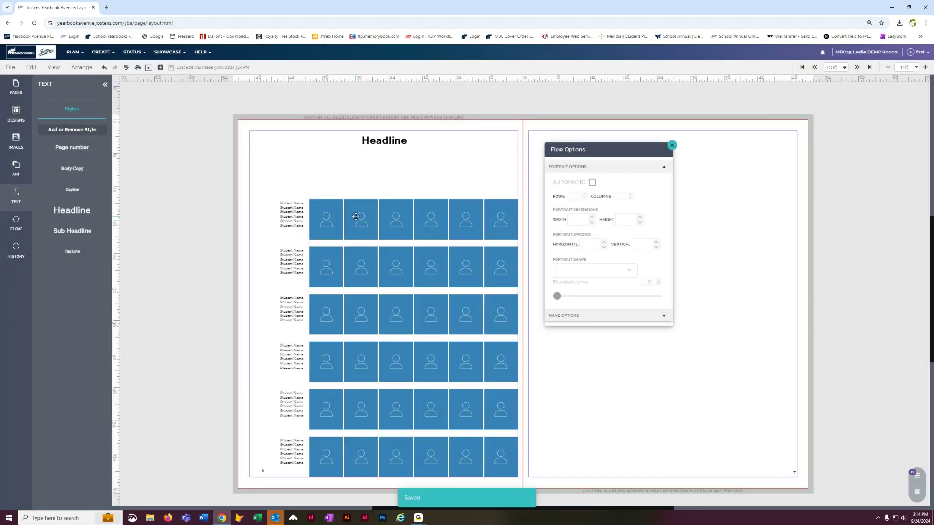
click(356, 216)
Step: Set the student name placeholders to 10 pt AYT FoundationSans
click(257, 81)
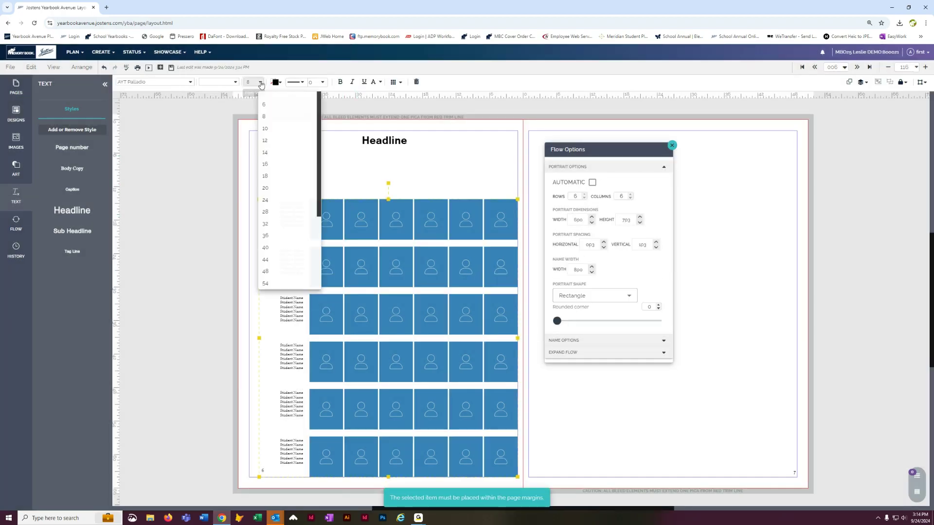
click(266, 130)
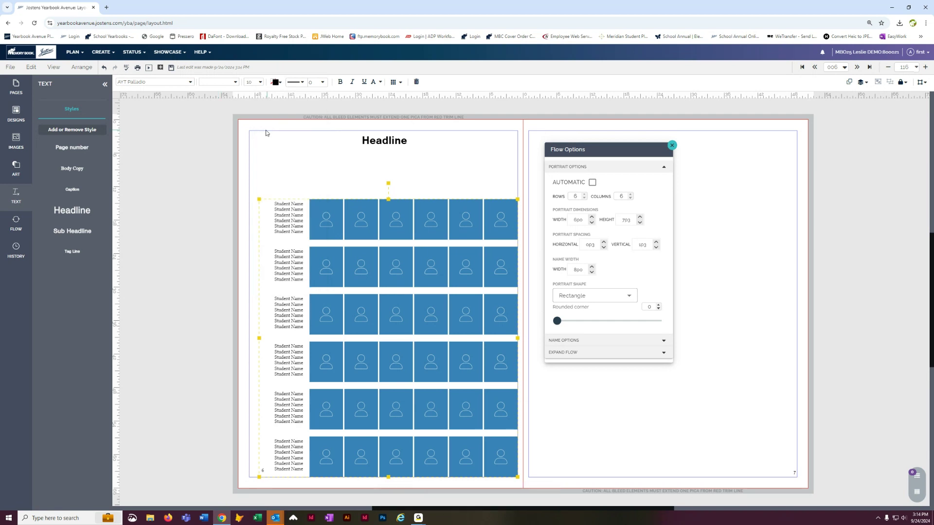
click(312, 179)
click(297, 220)
click(191, 83)
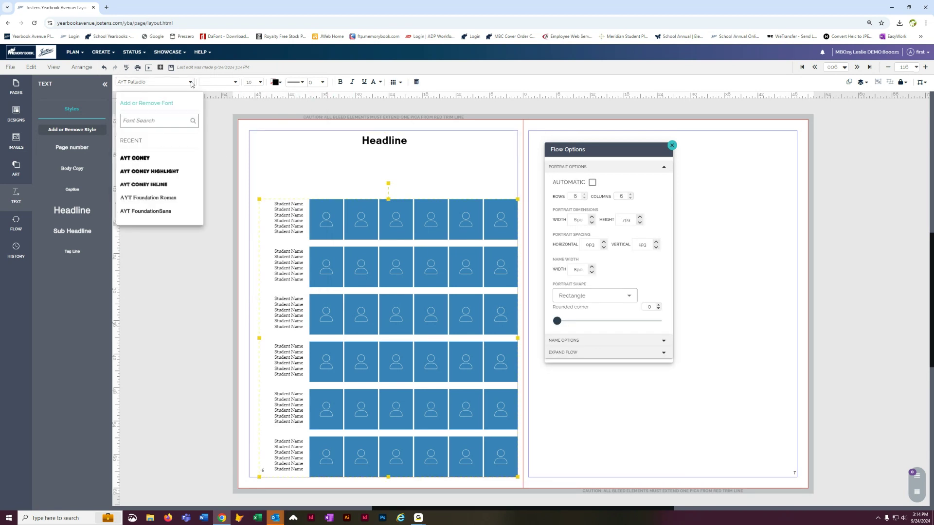
click(148, 211)
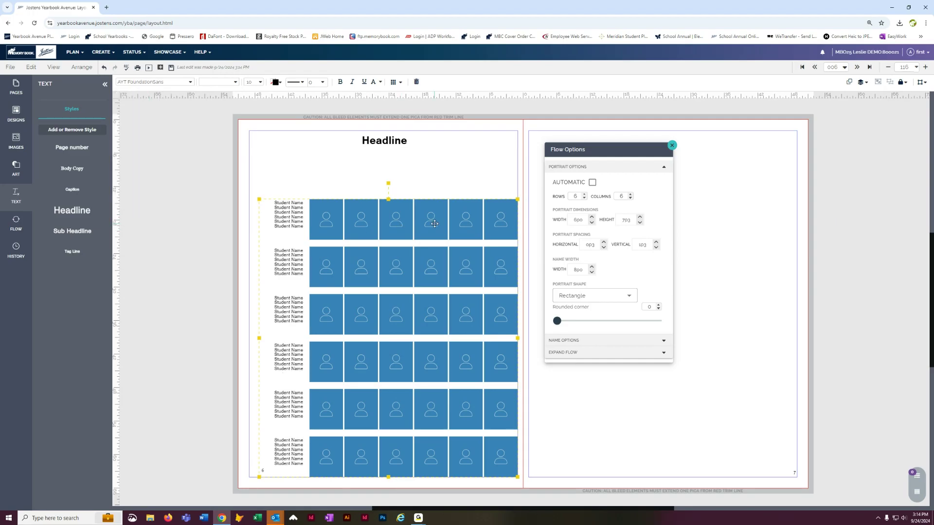
click(192, 187)
Step: Save the page and return to the Smith Kindergarten portrait flow settings
click(176, 69)
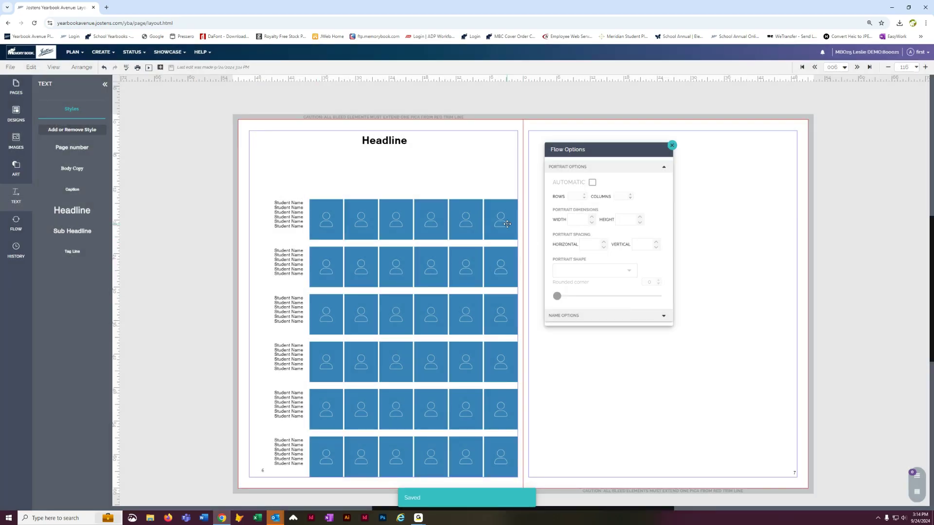
click(507, 224)
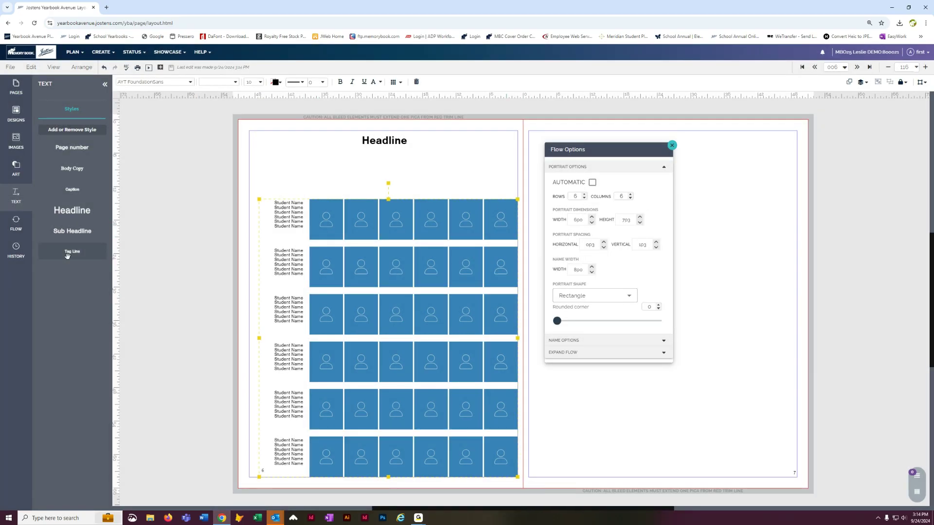
click(16, 228)
click(17, 226)
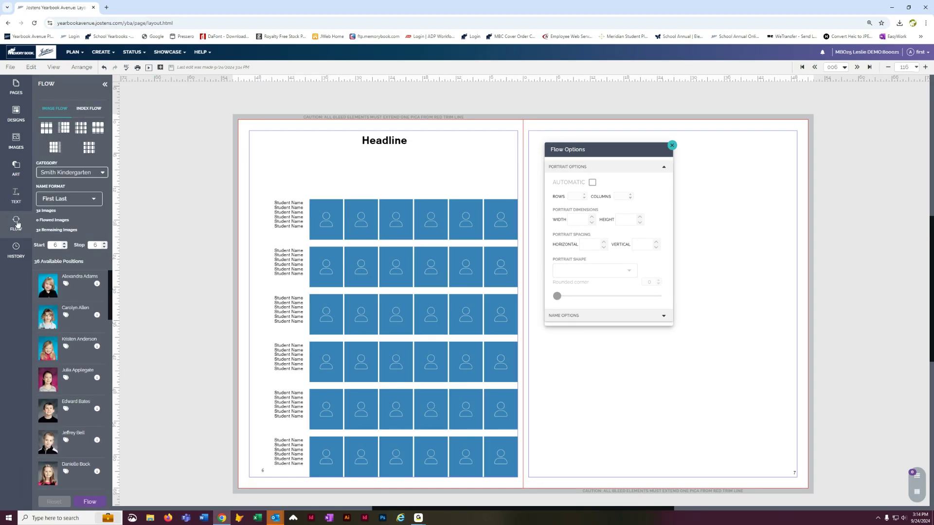
click(105, 171)
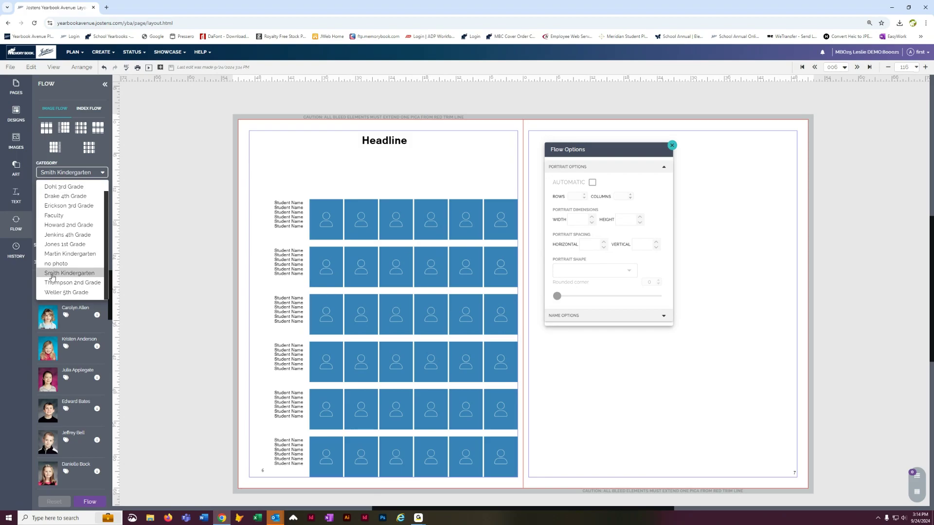
click(52, 275)
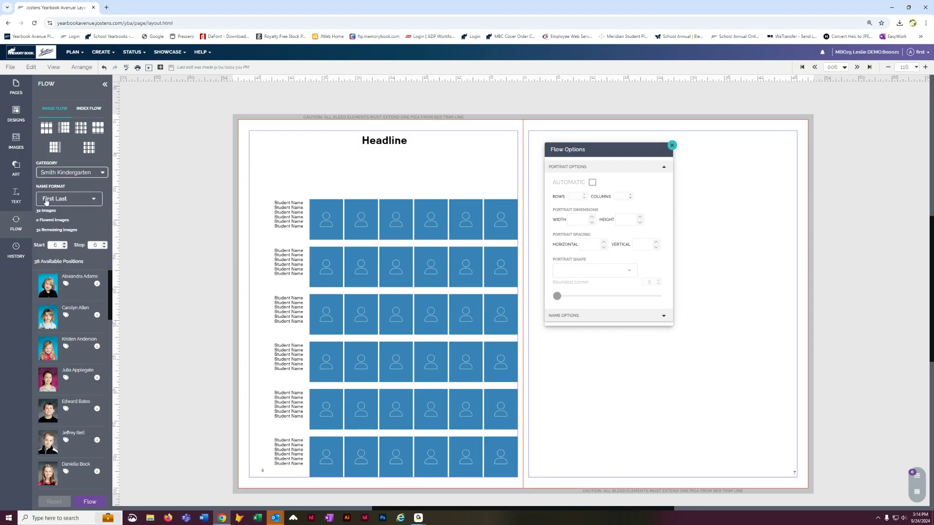
click(97, 200)
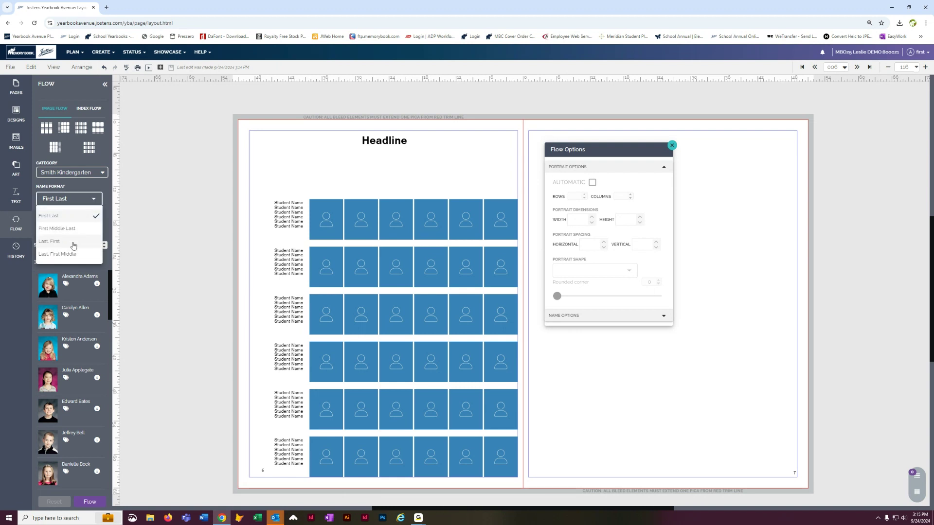
click(160, 194)
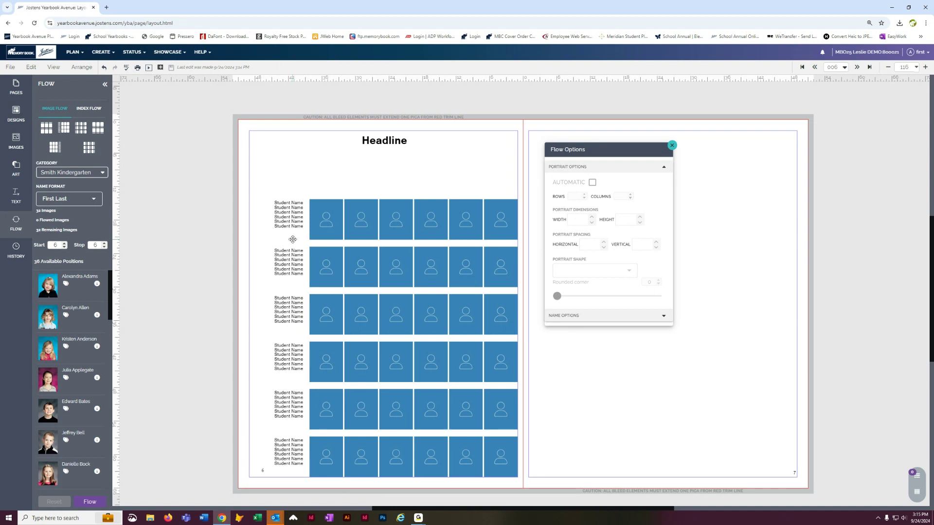
Step: Flow Smith Kindergarten portraits and names into the grid, then clear them back to placeholders
click(88, 502)
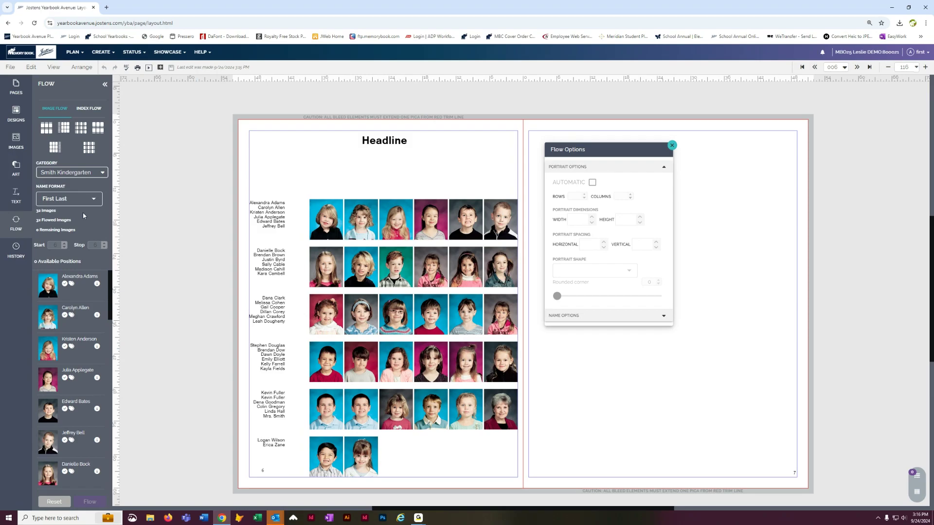
click(53, 501)
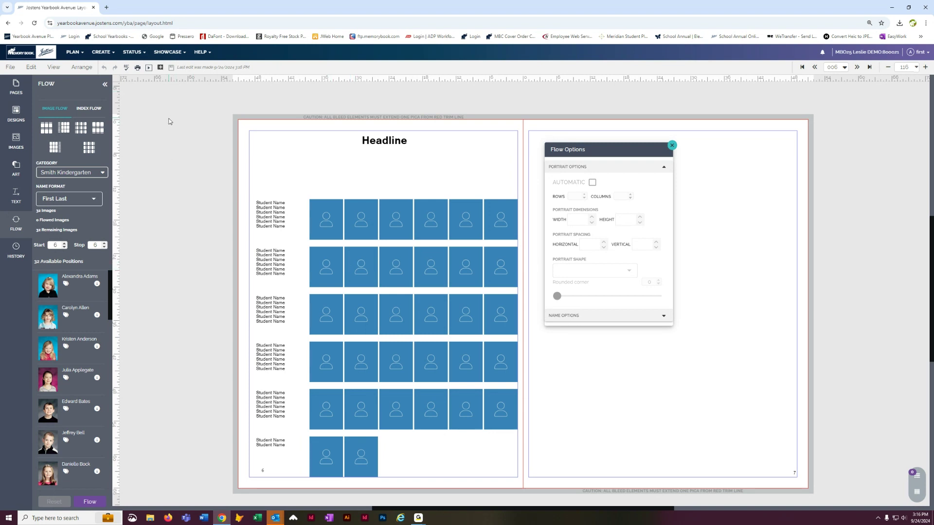
Step: Open Image Details for the teacher's portrait, 6001.jpg, in Image Library > Portraits > Smith Kindergarten
click(96, 55)
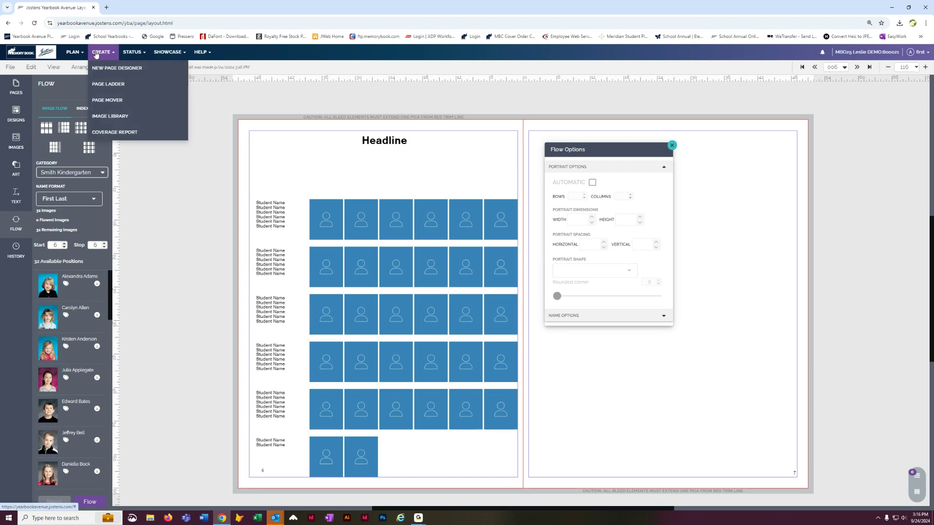
click(99, 117)
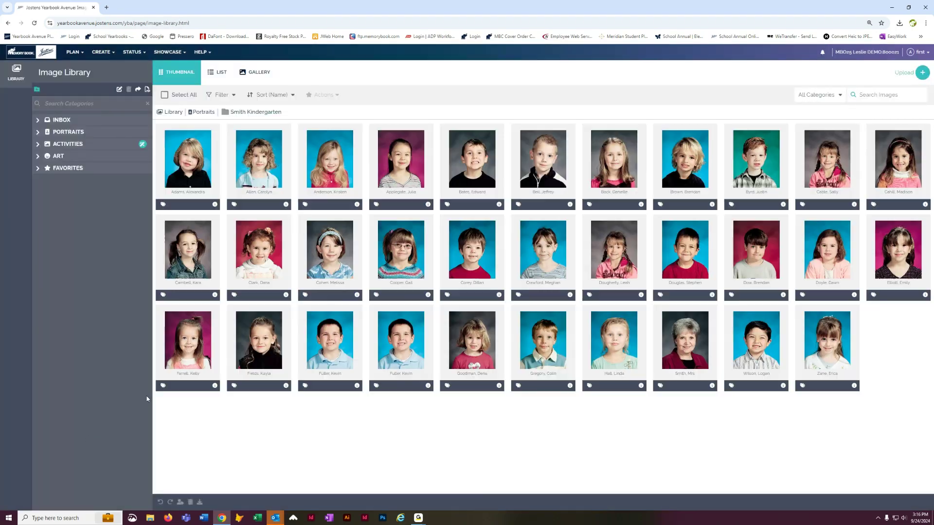
click(38, 133)
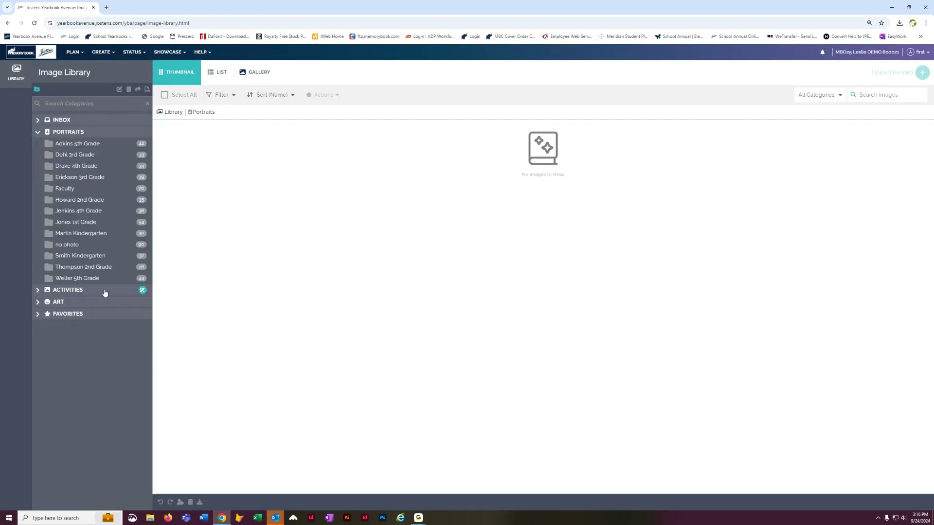
click(102, 259)
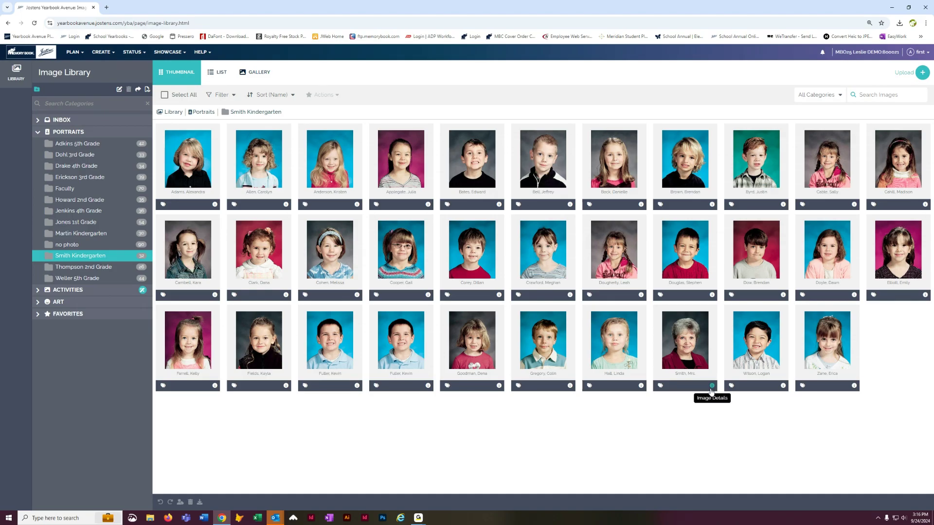
click(712, 387)
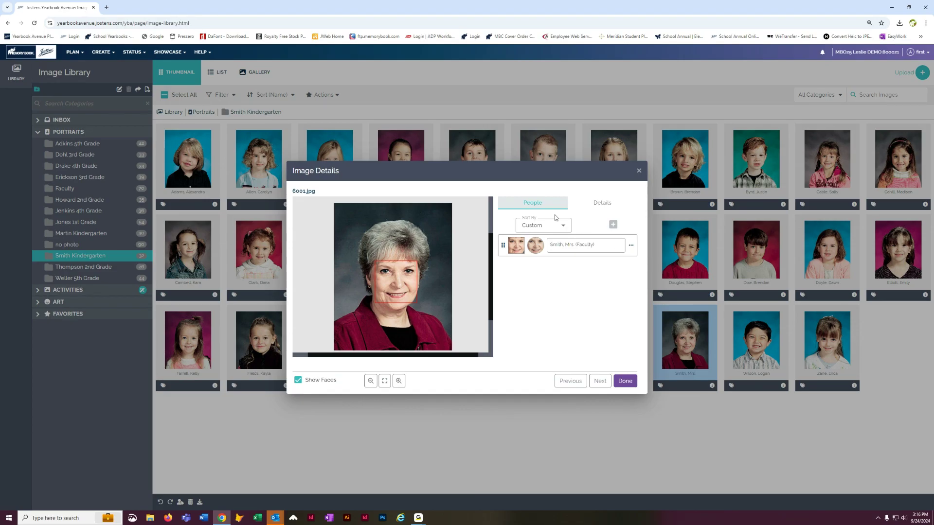
Step: Browse the Details tab's Preferences, category and tag sections, keeping the portrait in use
click(596, 204)
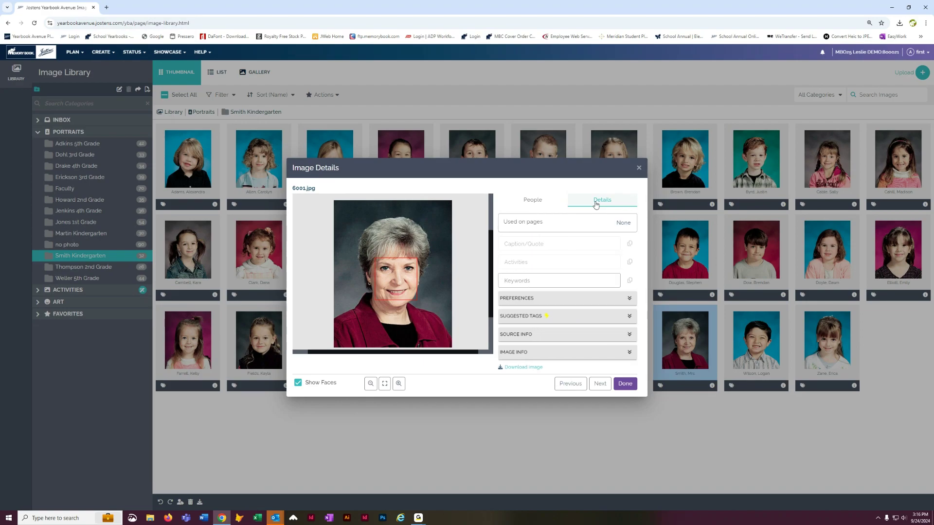
drag(495, 162, 496, 249)
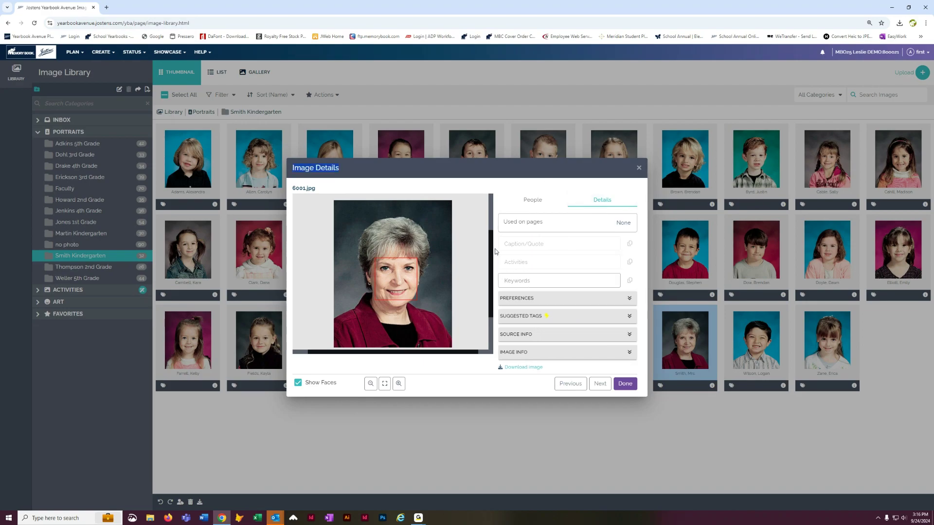
click(631, 299)
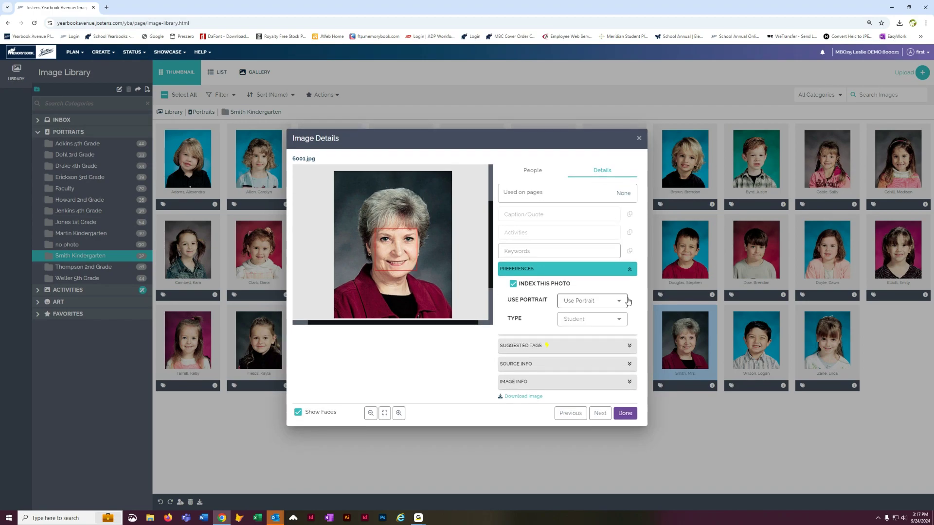
click(631, 271)
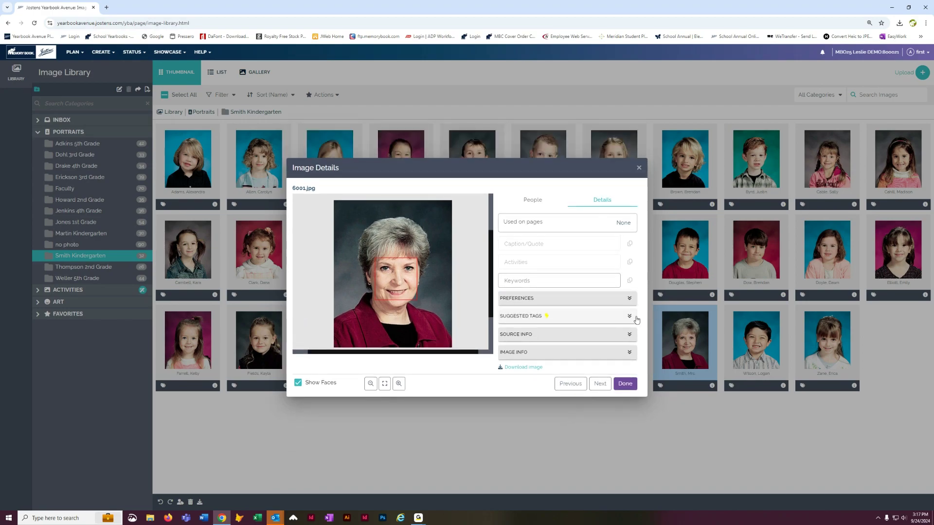
click(629, 353)
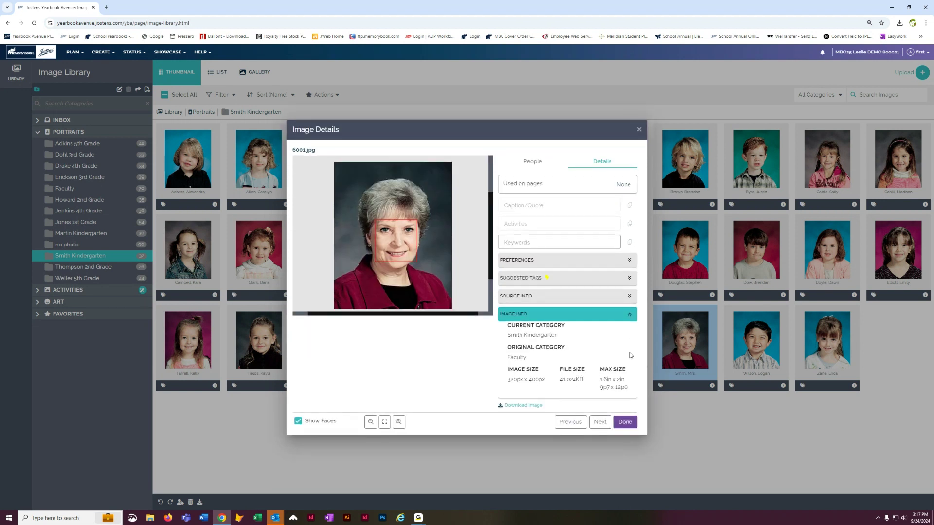
click(631, 279)
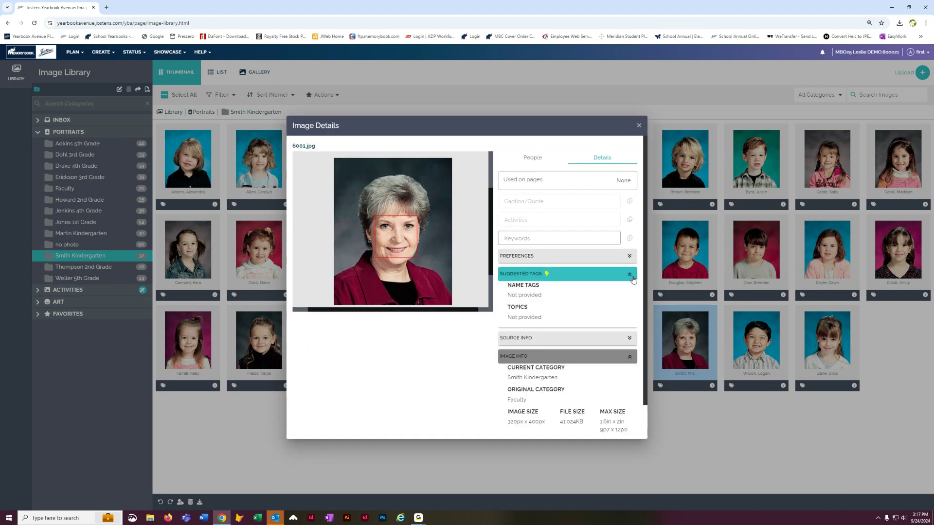
click(631, 277)
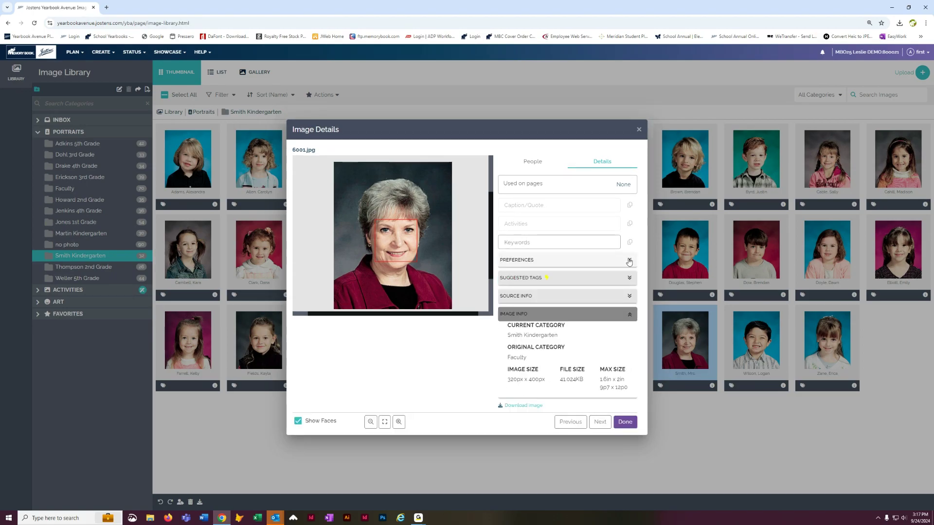
click(629, 262)
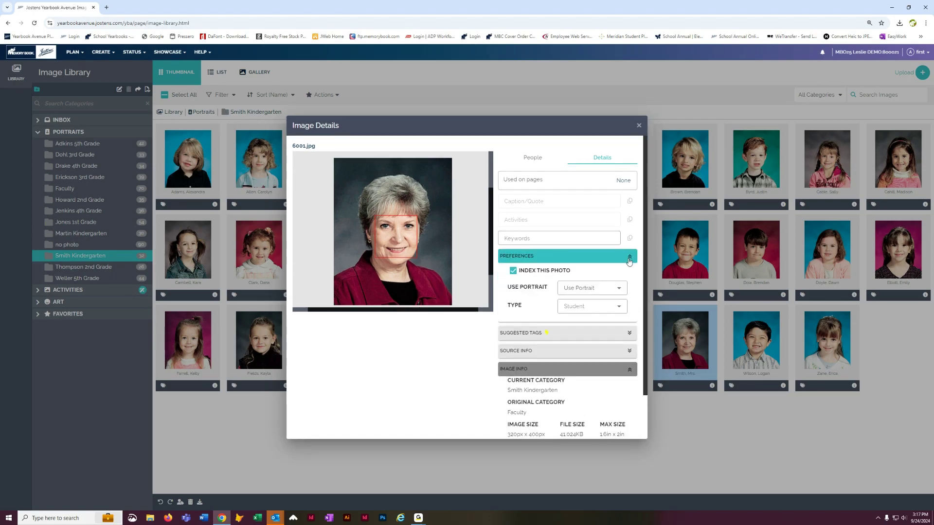
click(620, 289)
click(620, 289)
Step: Set the portrait type to Teacher, keeping the custom sort order, and click Done
click(542, 157)
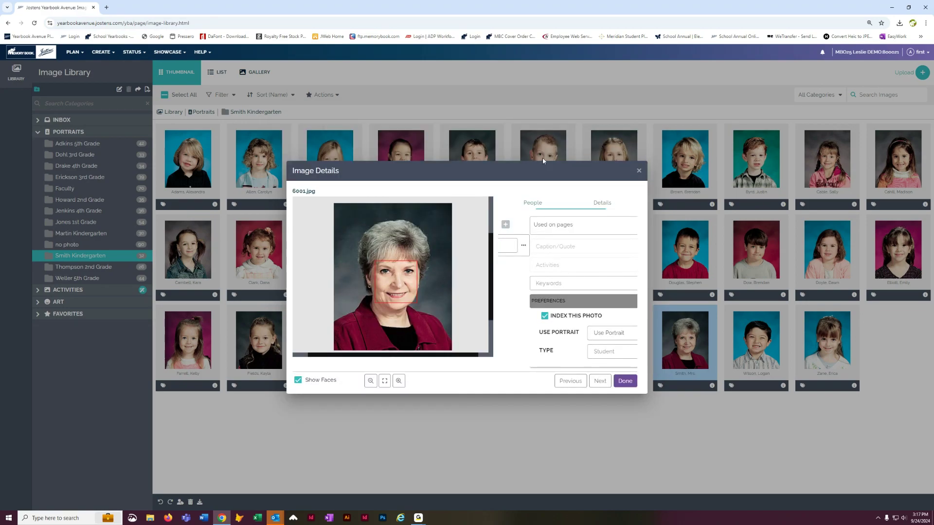
click(565, 226)
click(566, 226)
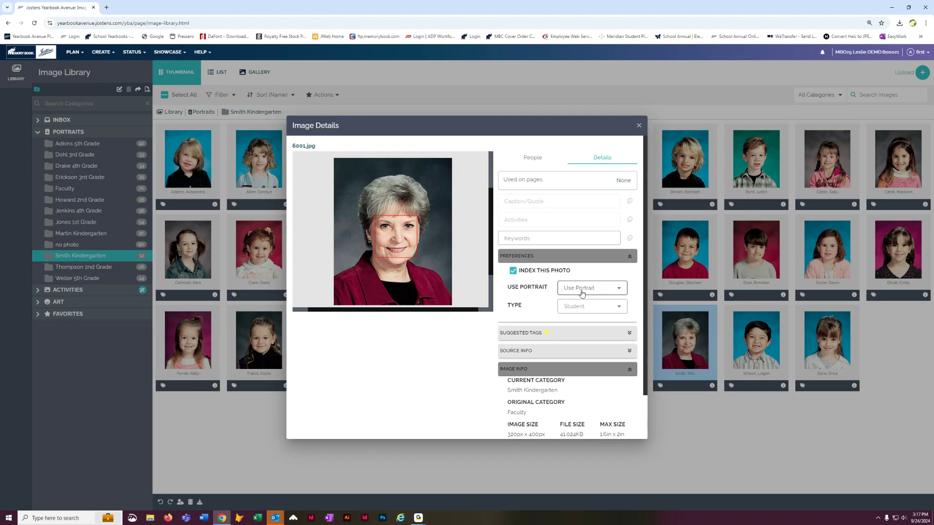
click(618, 307)
click(574, 362)
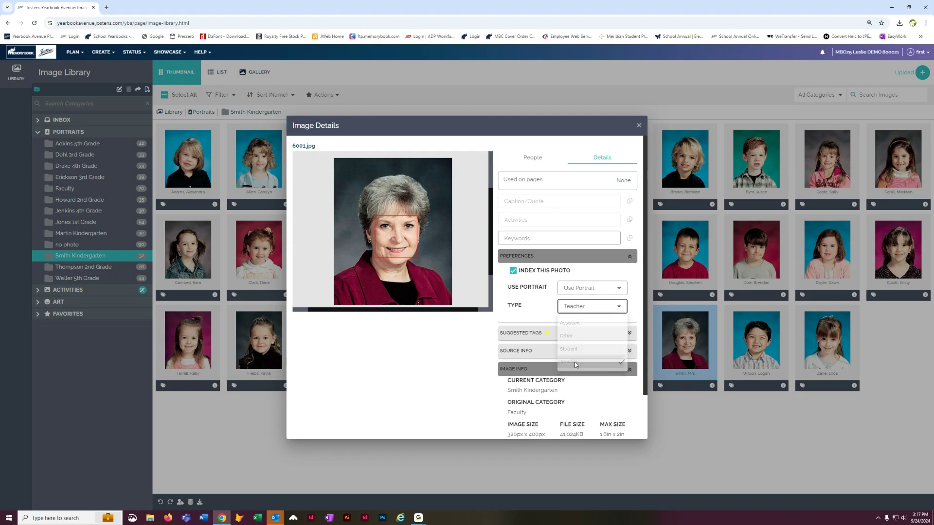
click(630, 261)
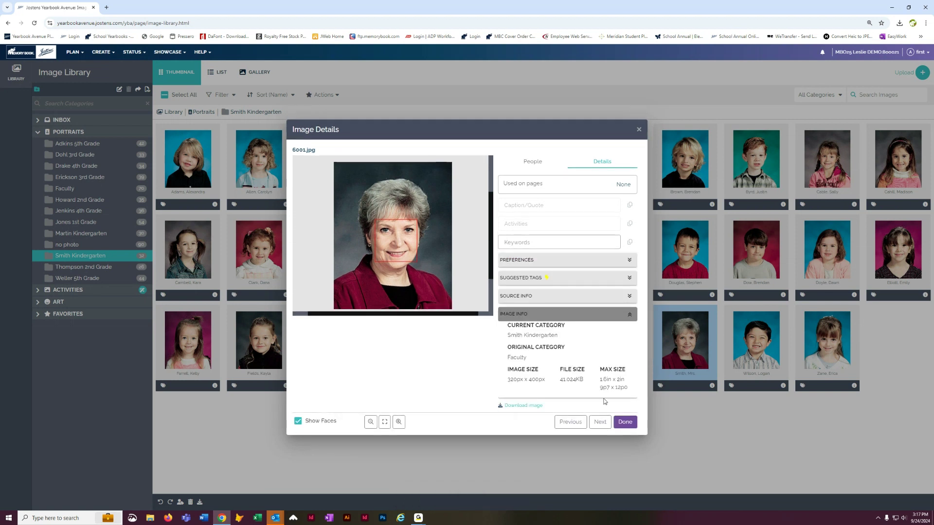
click(626, 427)
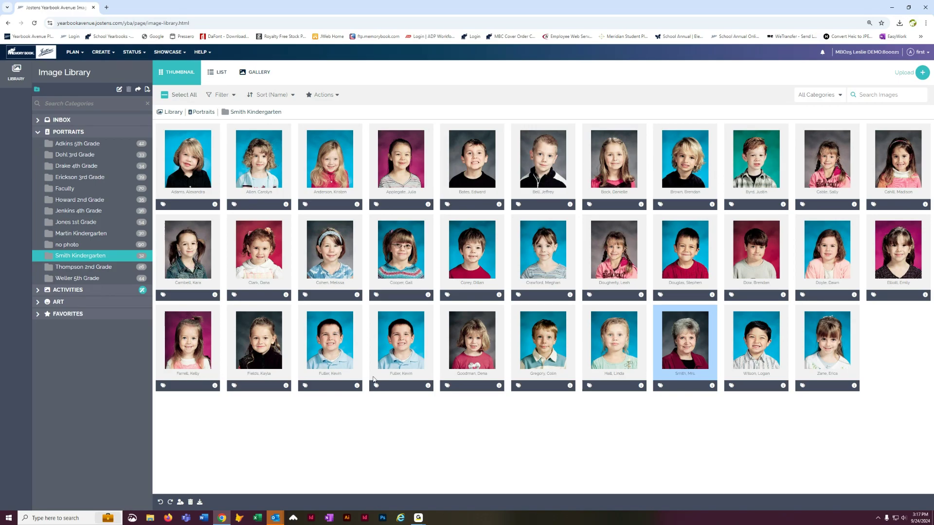
Step: Set the duplicate bottom-row student portrait to Don't Use Portrait and close its details
click(428, 386)
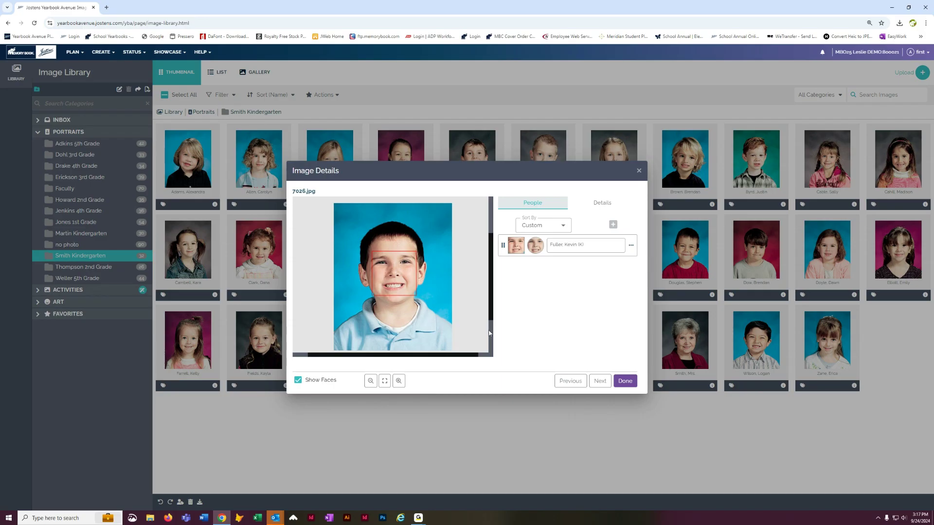
click(601, 205)
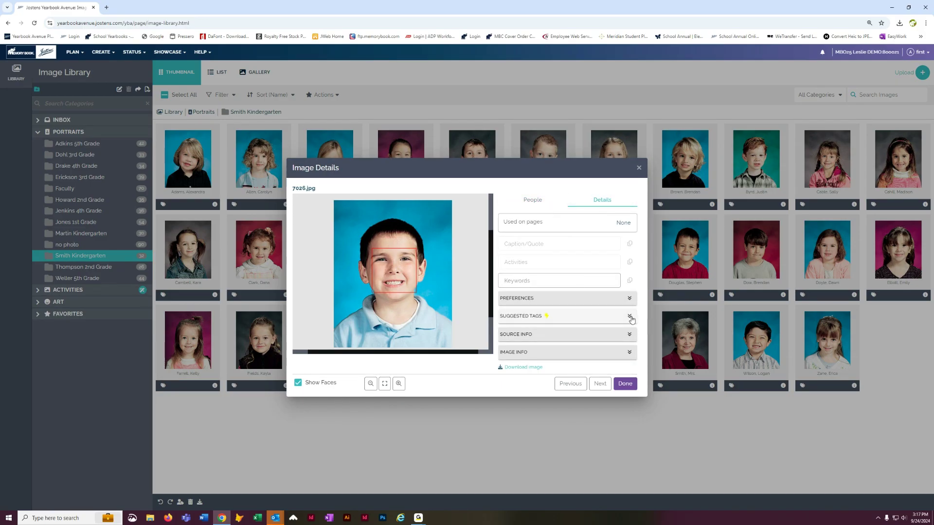
click(630, 301)
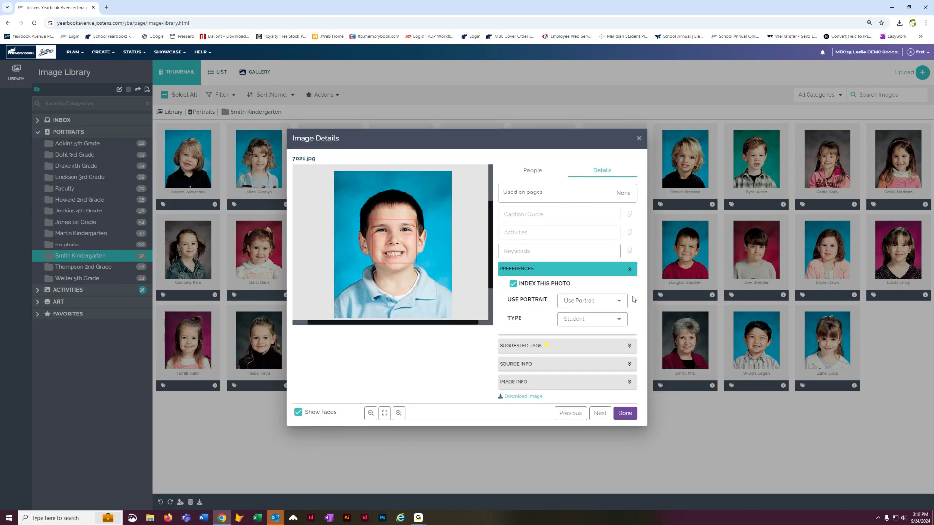
click(620, 303)
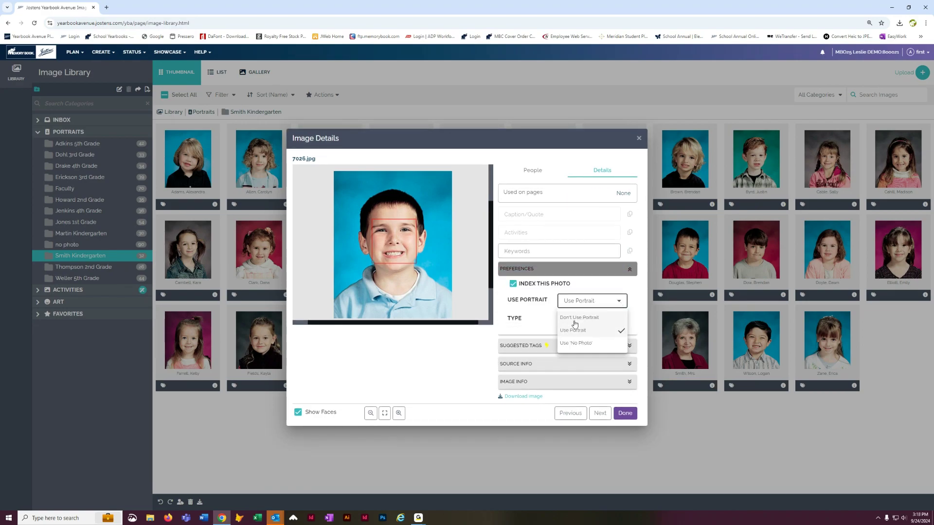
click(573, 318)
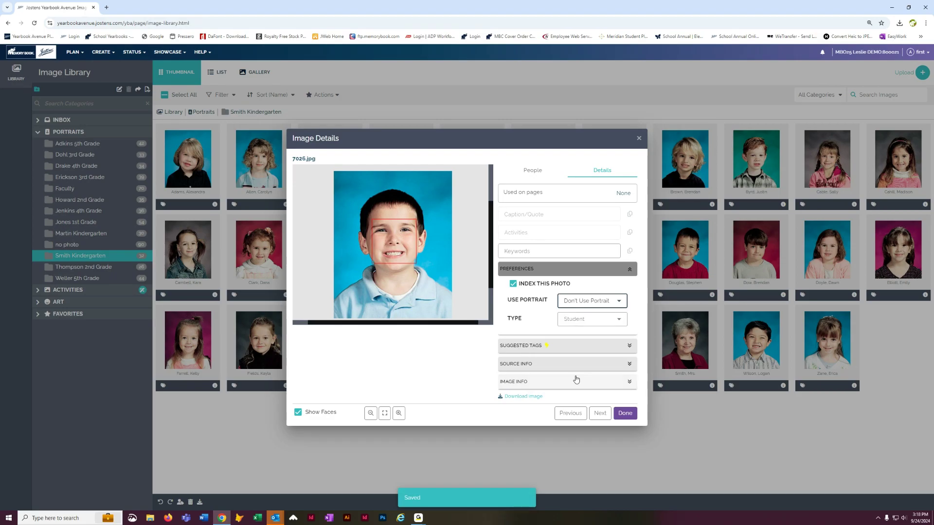
click(620, 413)
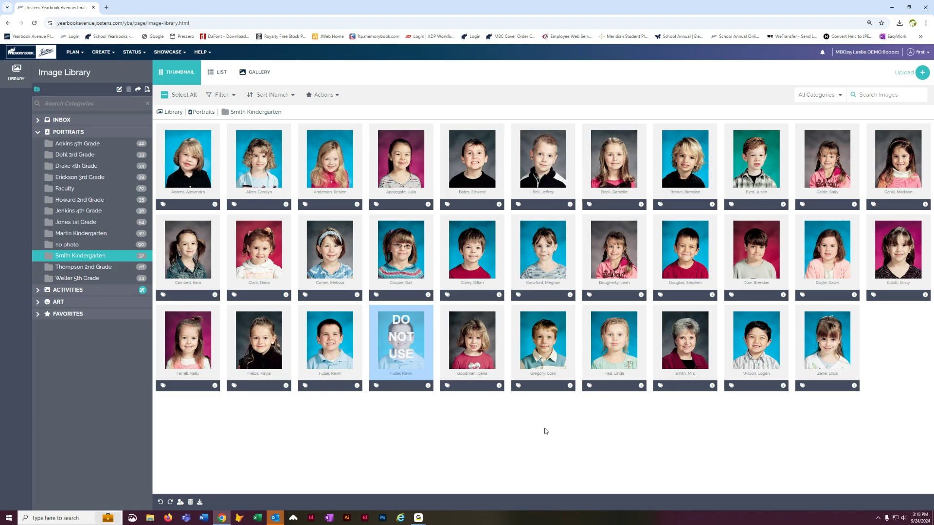
Step: In the page designer, switch on four hidden bottom-row cells of the page 6 grid and save
click(99, 52)
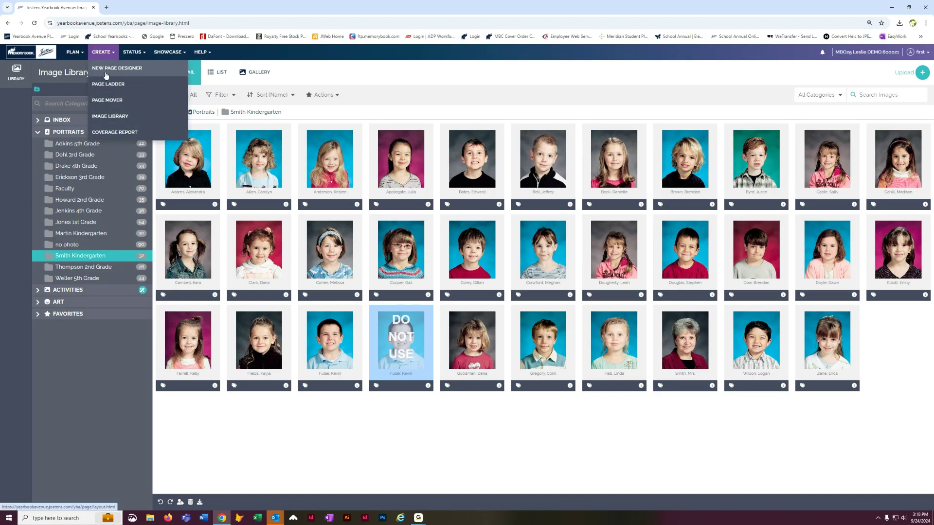
click(107, 68)
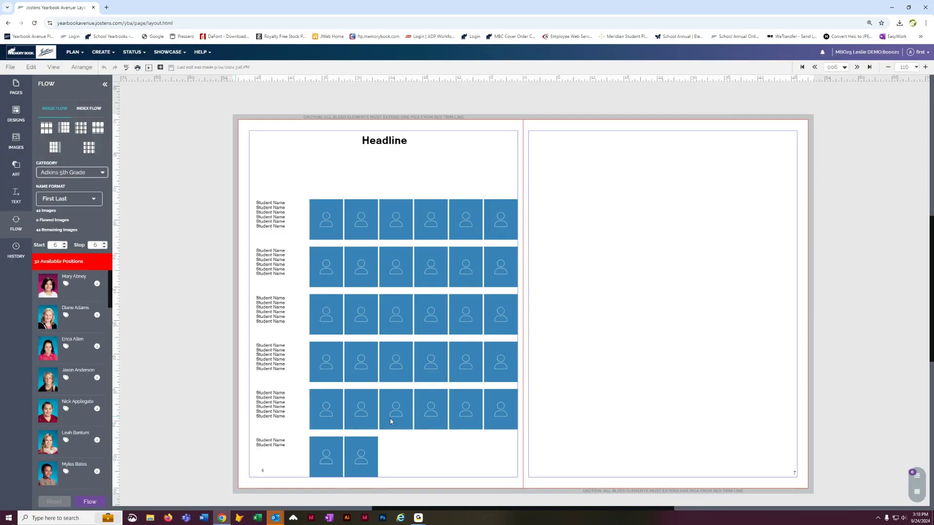
click(370, 221)
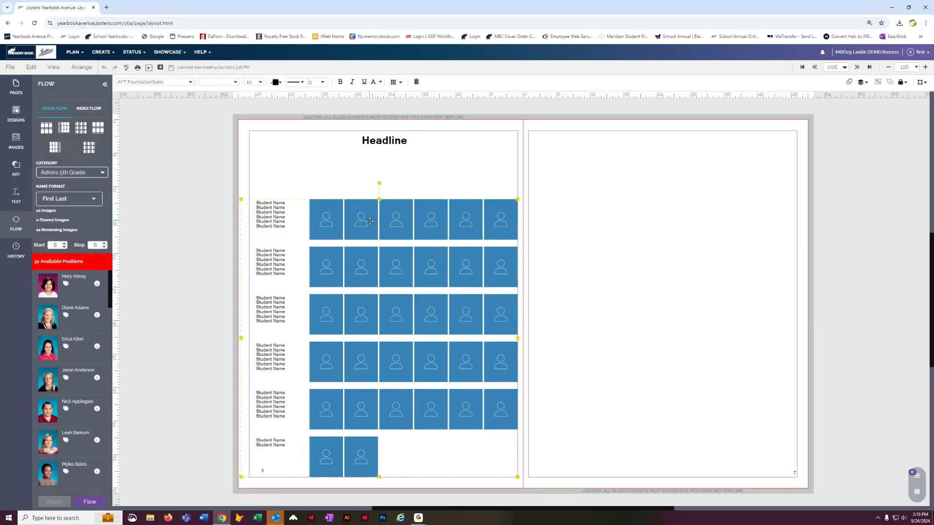
double_click(397, 403)
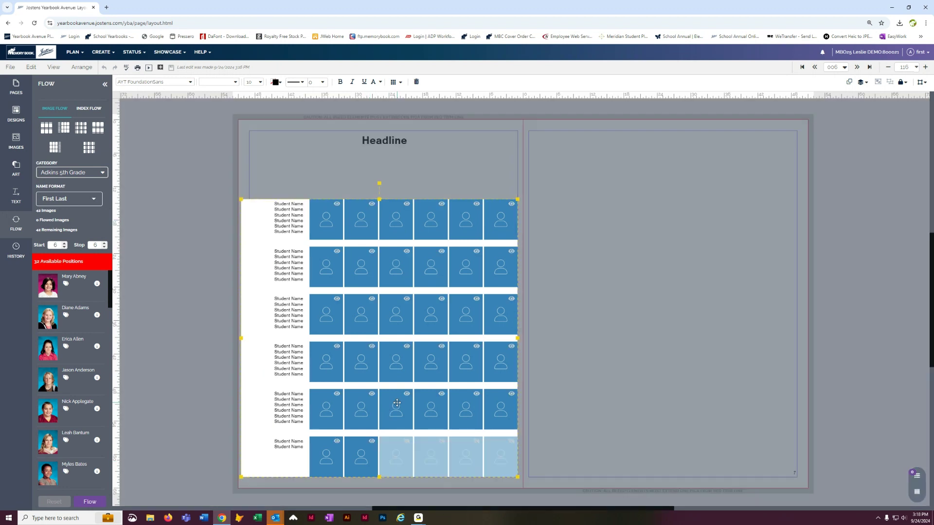
click(407, 443)
click(425, 443)
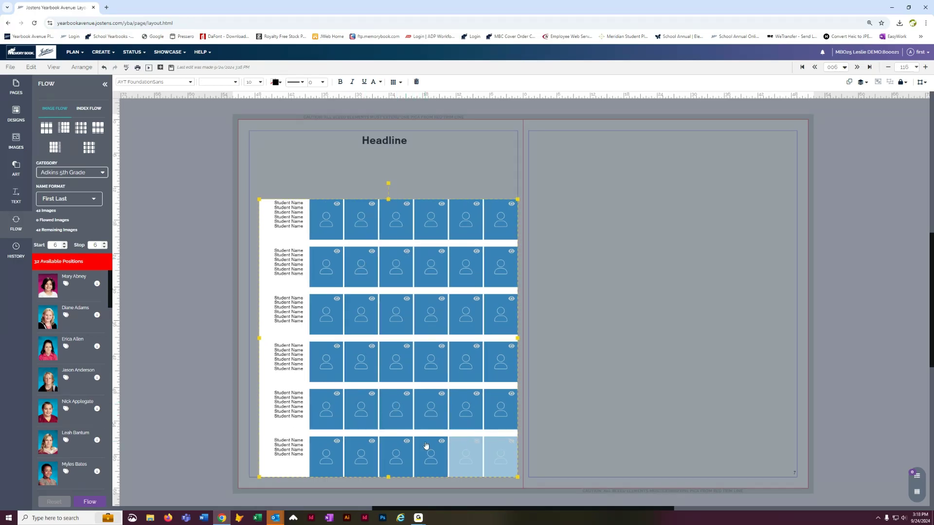
click(459, 442)
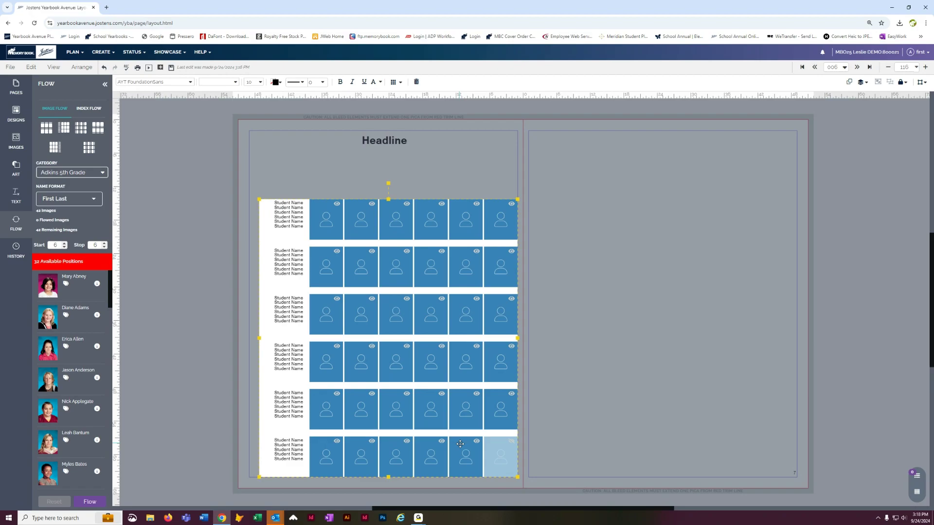
click(513, 444)
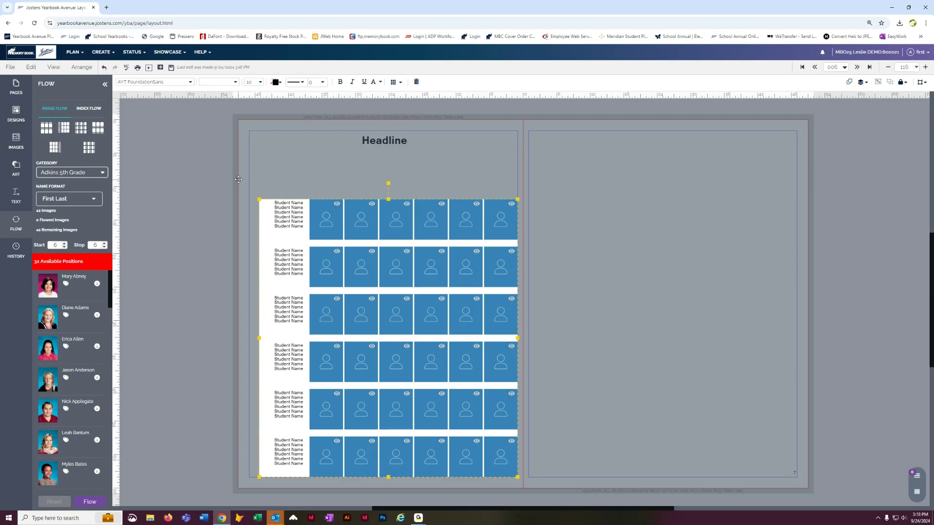
click(172, 68)
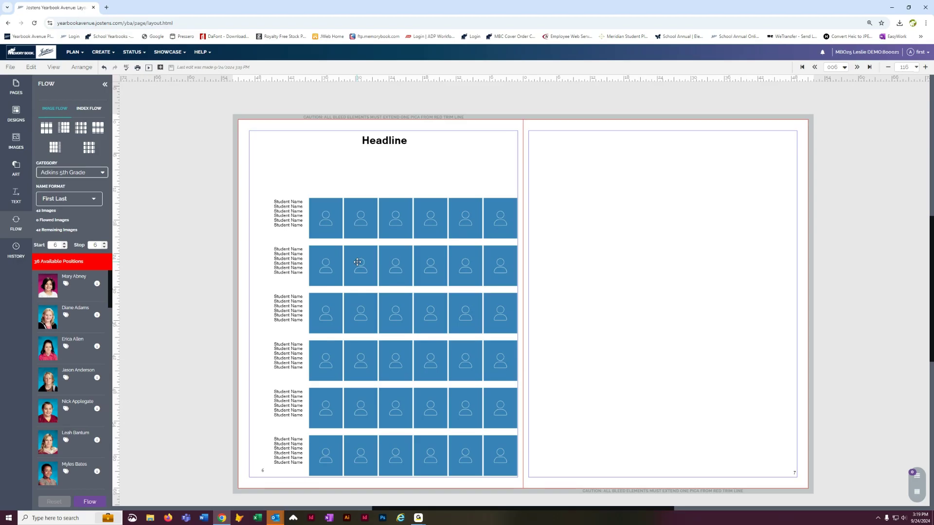
Step: Hide the first two bottom-row slots of the page 6 portrait flow
click(358, 262)
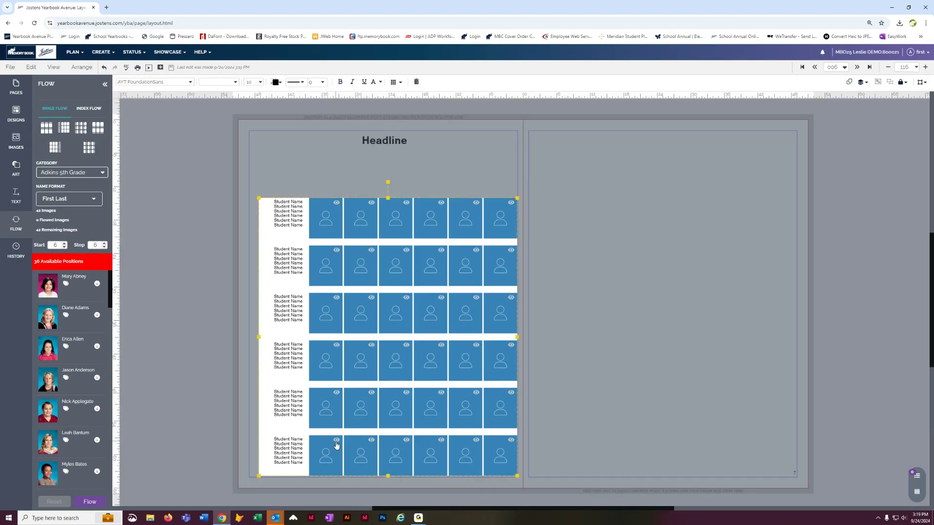
click(337, 443)
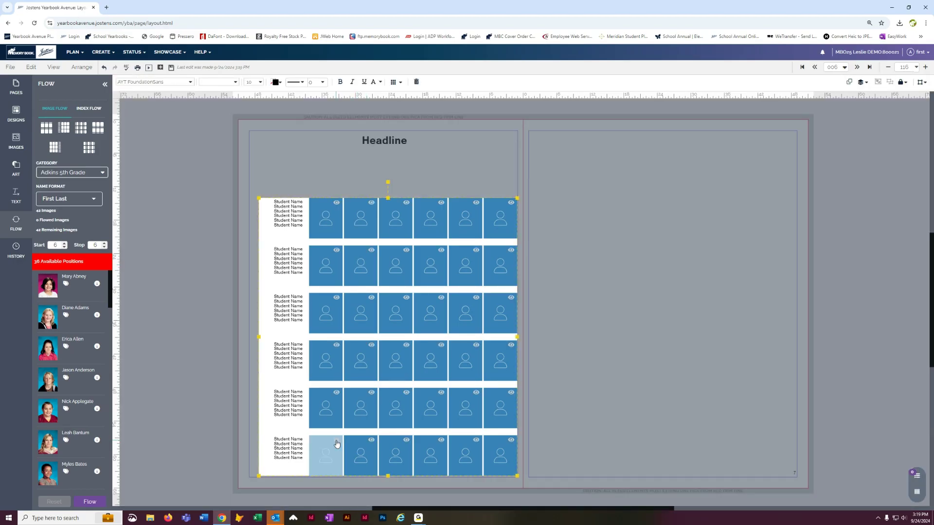
click(372, 444)
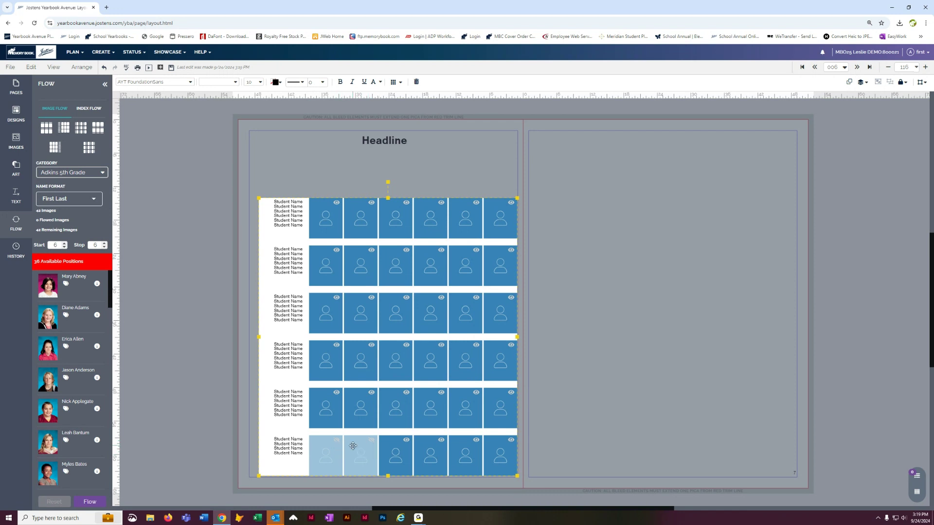
click(577, 200)
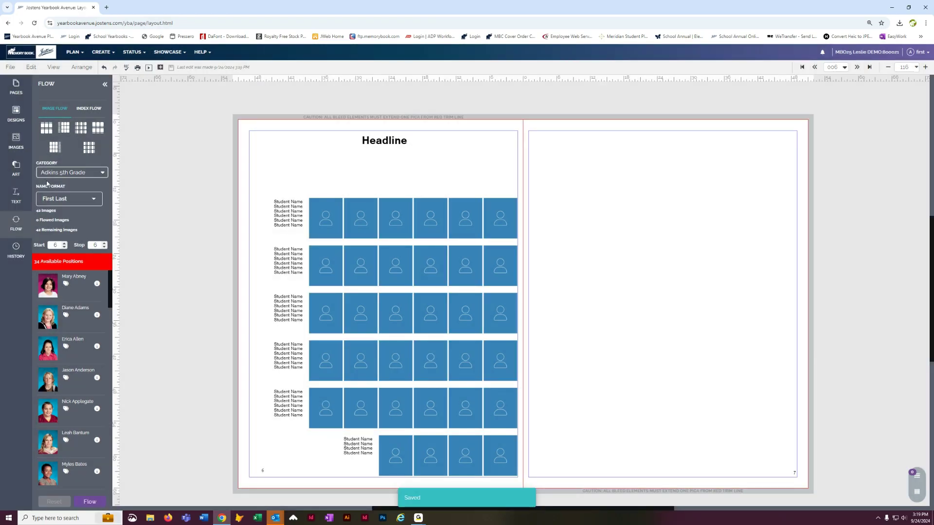
Step: Set the Flow category to Smith Kindergarten and flow its portraits into page 6
click(95, 173)
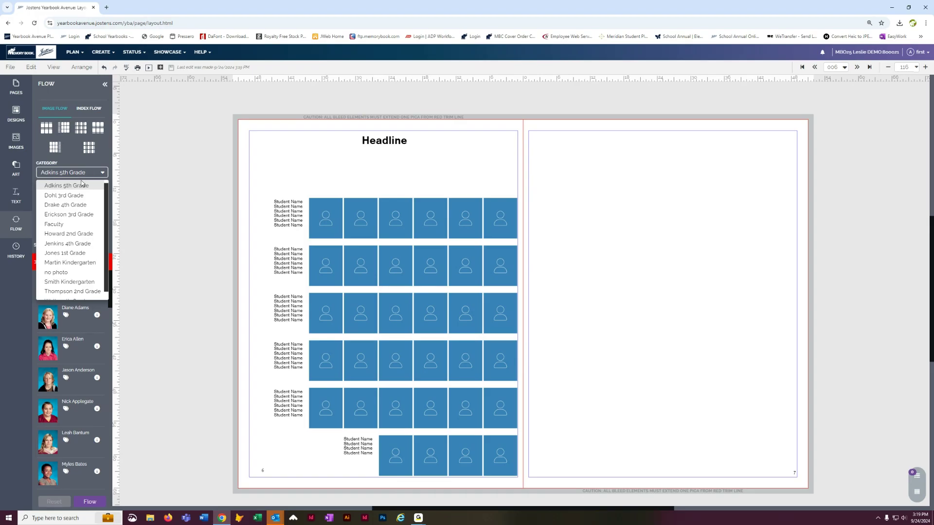
click(73, 274)
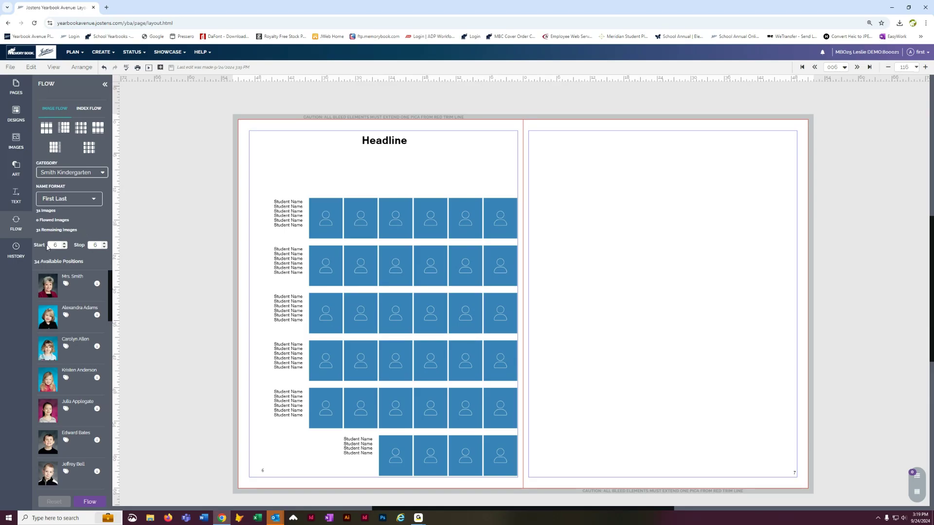
click(87, 506)
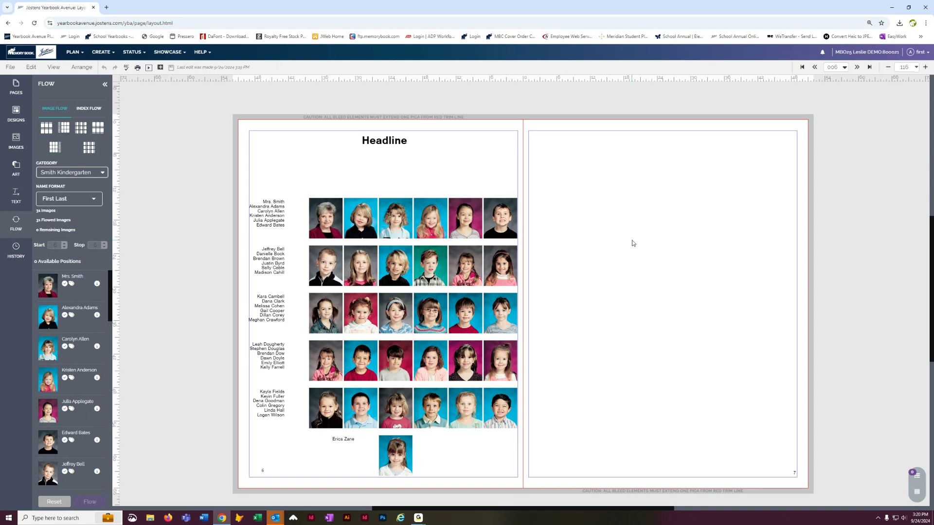
Step: Expand the page 6 flow via Flow Options, confirming it can no longer be reflowed
click(433, 213)
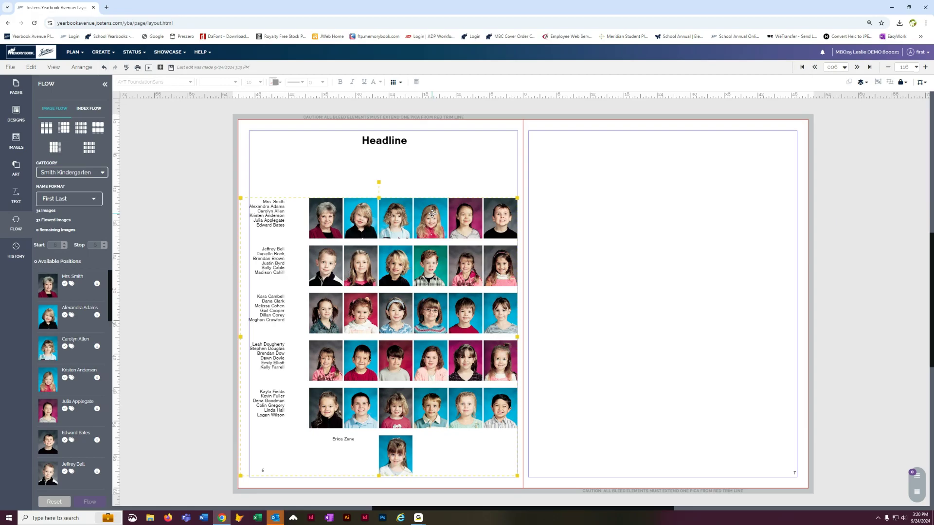
click(393, 83)
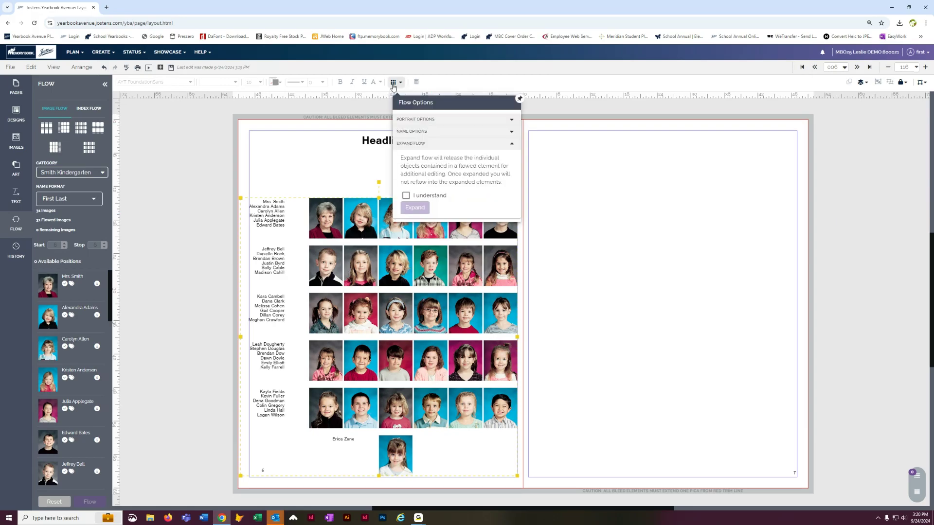
drag(468, 108, 712, 207)
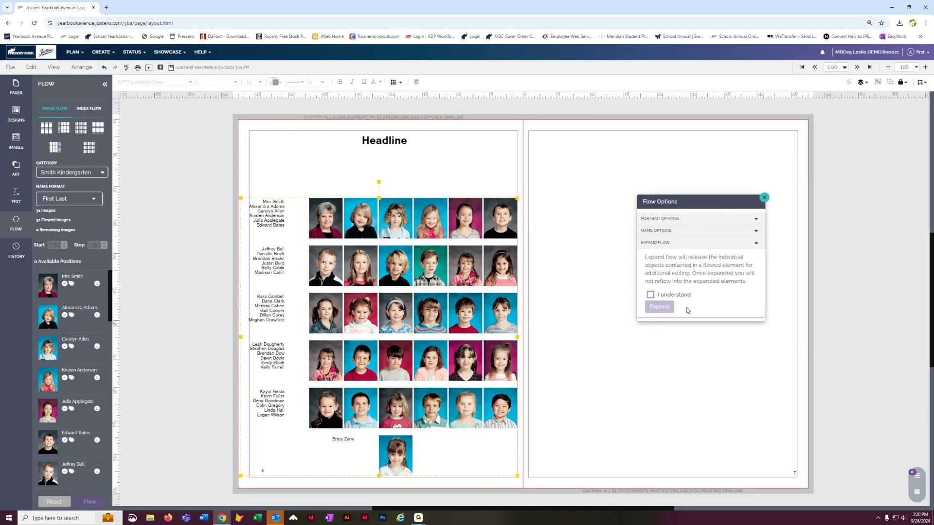
click(651, 295)
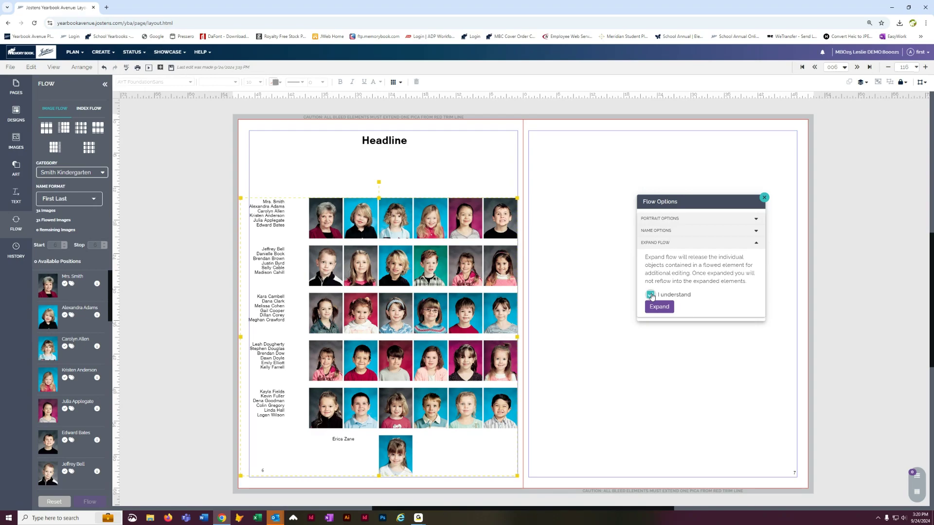
click(658, 308)
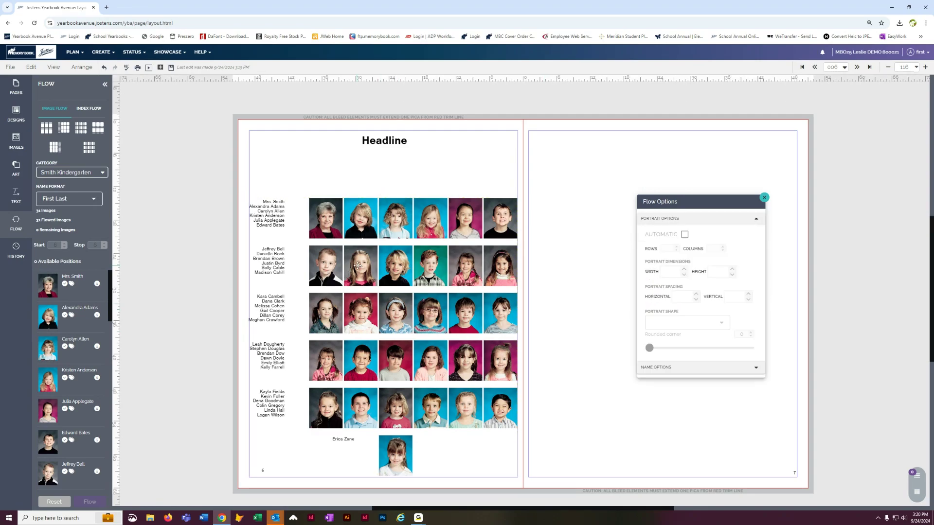
Step: Shift the top three rows' name lists right toward their portraits, widen row two's list, and save
click(336, 215)
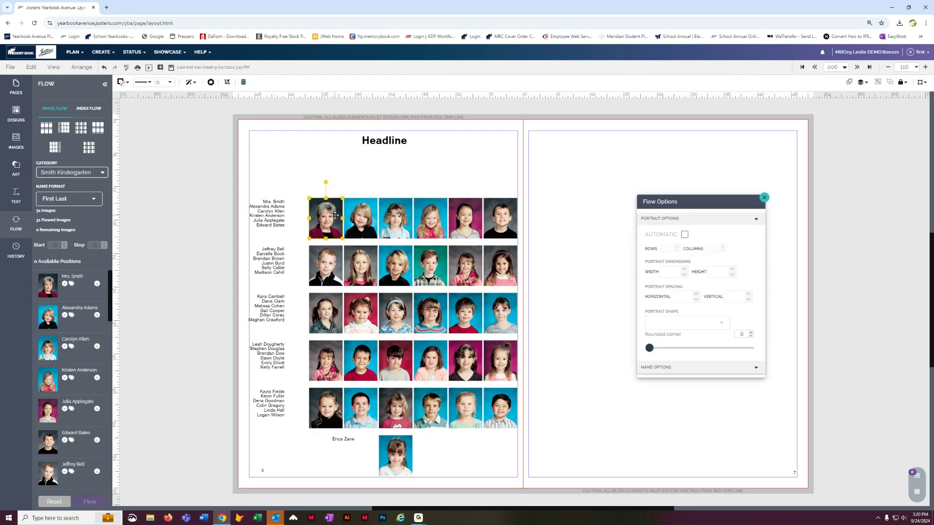
click(402, 270)
click(262, 363)
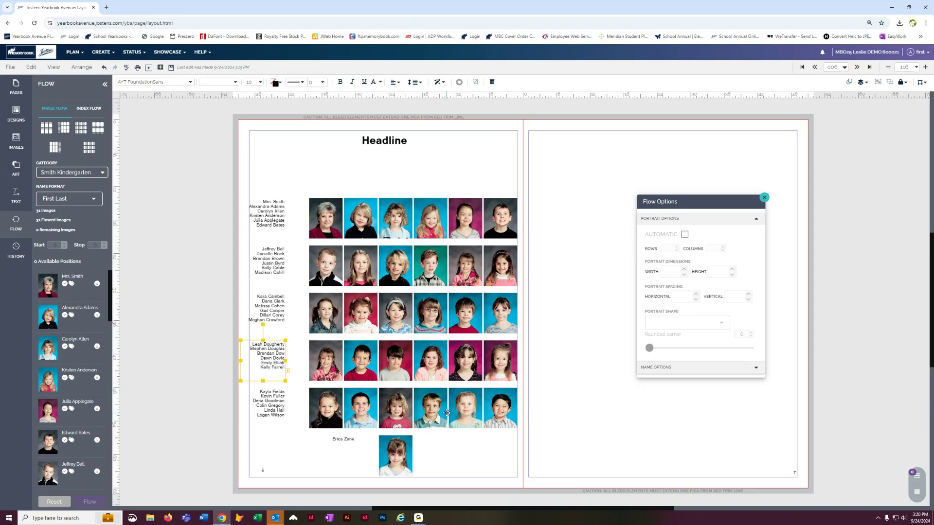
click(201, 238)
drag(273, 203, 284, 216)
drag(273, 267, 284, 261)
drag(281, 306, 303, 305)
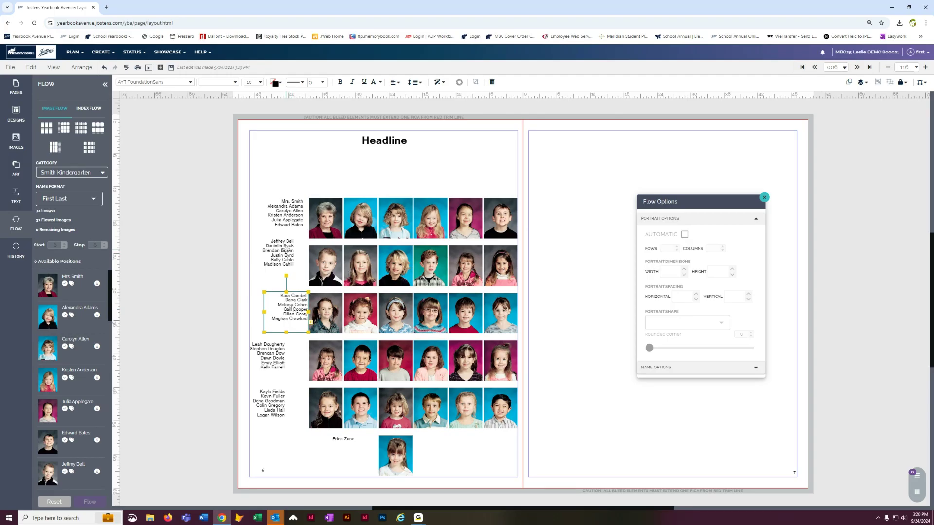
click(281, 257)
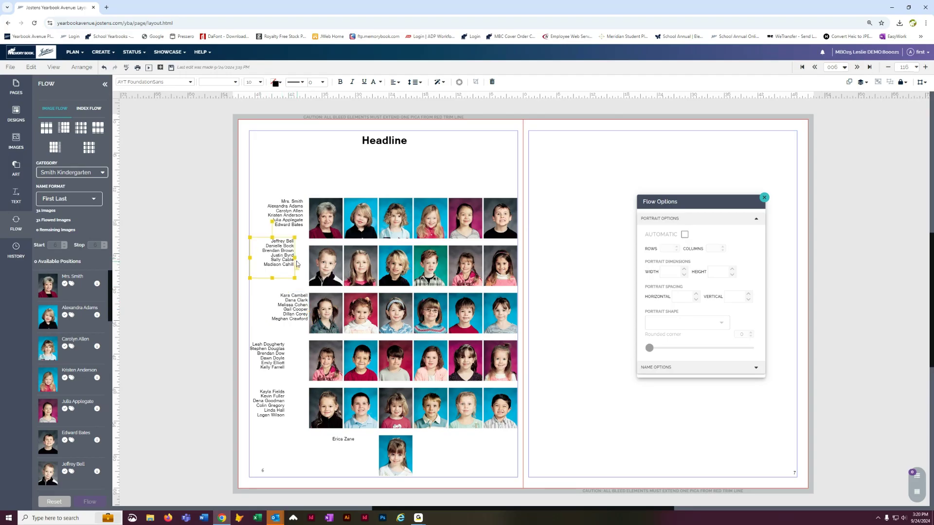
drag(295, 258, 306, 258)
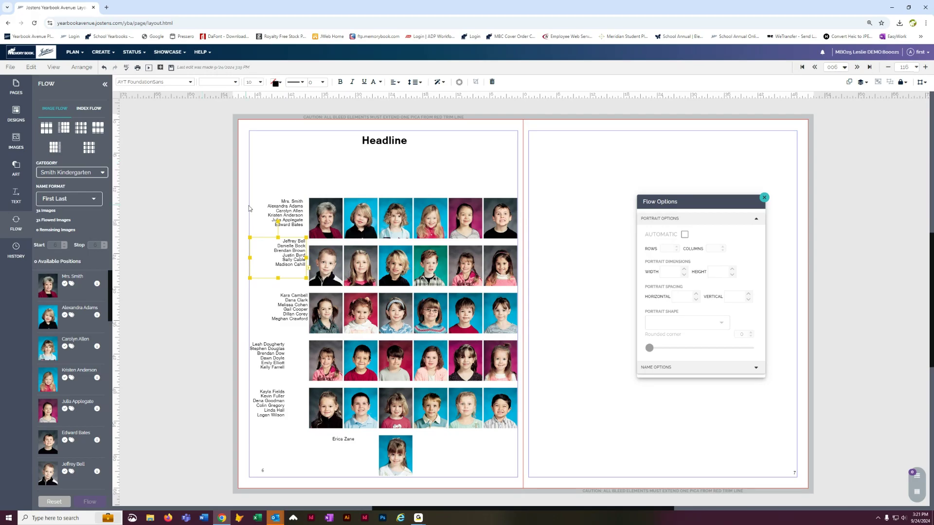
click(589, 193)
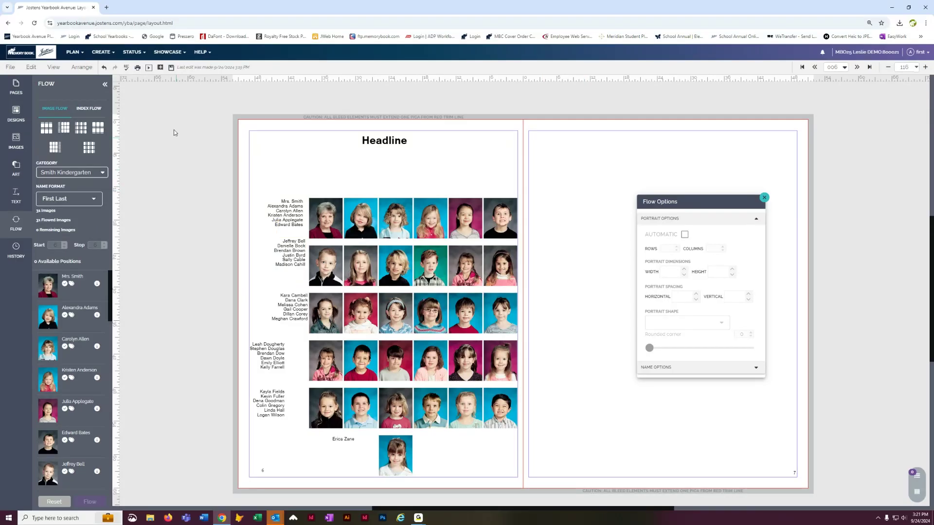
click(171, 68)
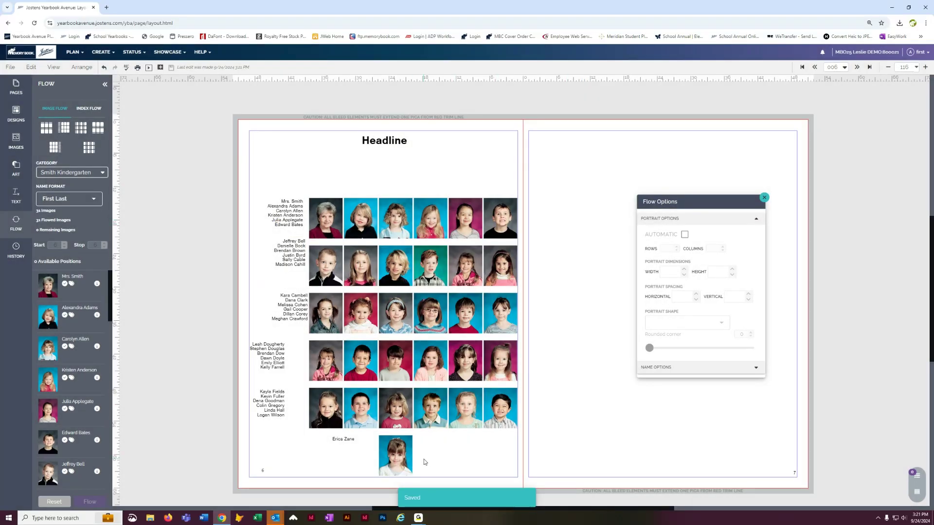
Step: Delete the row 3, column 4 portrait and place a 4x4 portrait grid on page 7 with Automatic off
click(429, 308)
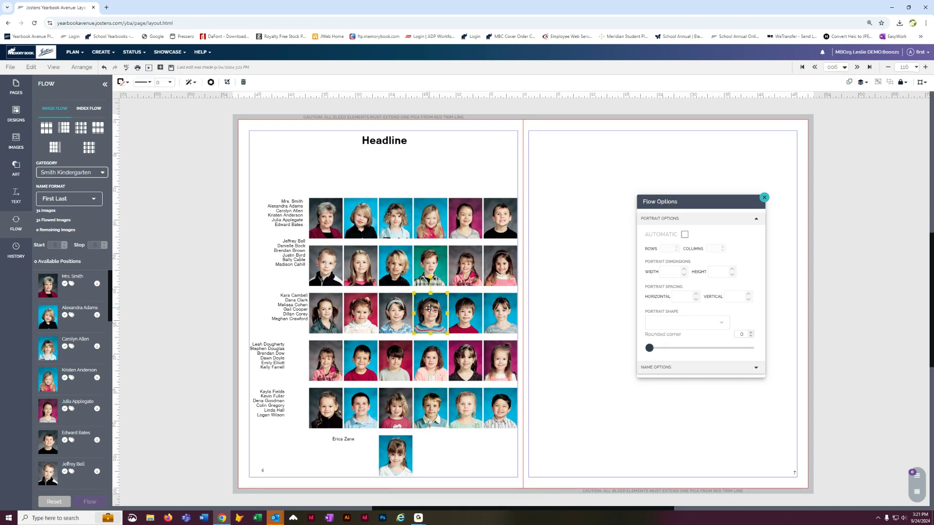
key(Delete)
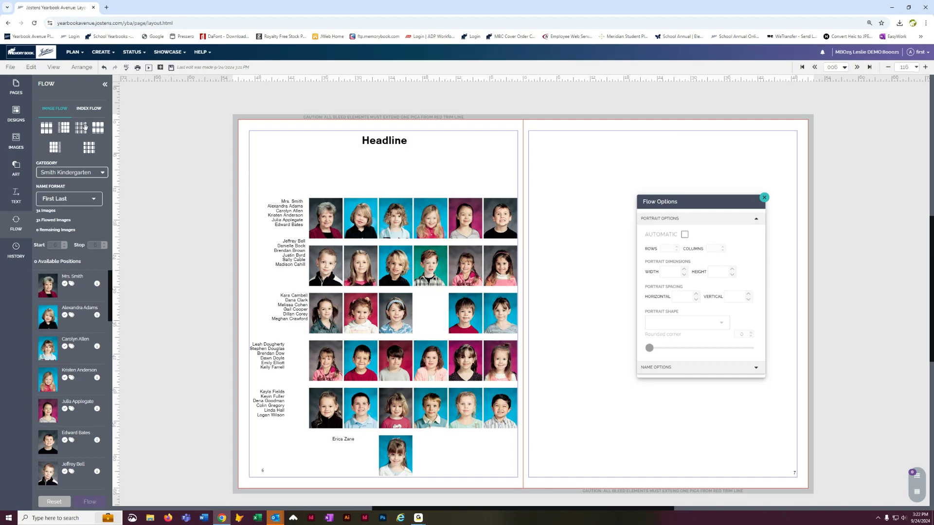
drag(98, 128, 562, 161)
drag(708, 204, 247, 126)
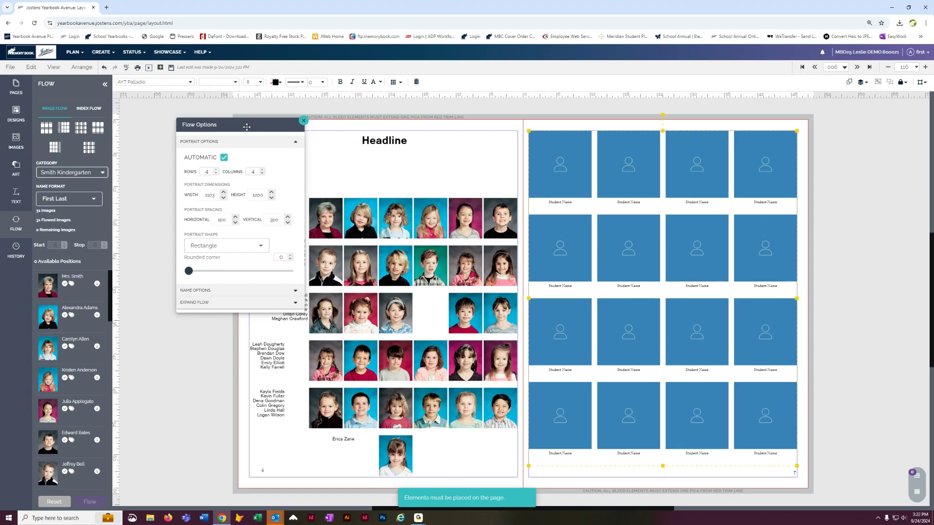
click(225, 157)
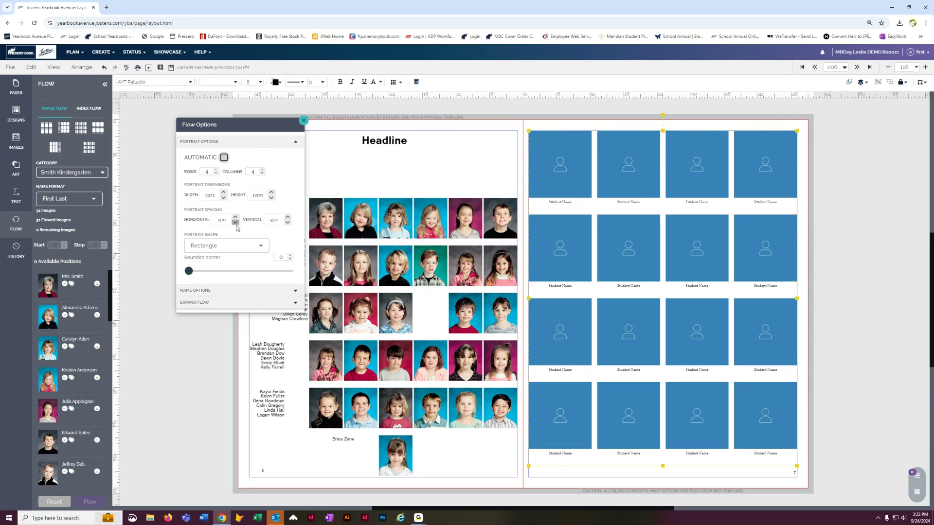
Step: Shrink the page 7 grid's portraits to 5p3 wide and 7p0 high
click(223, 198)
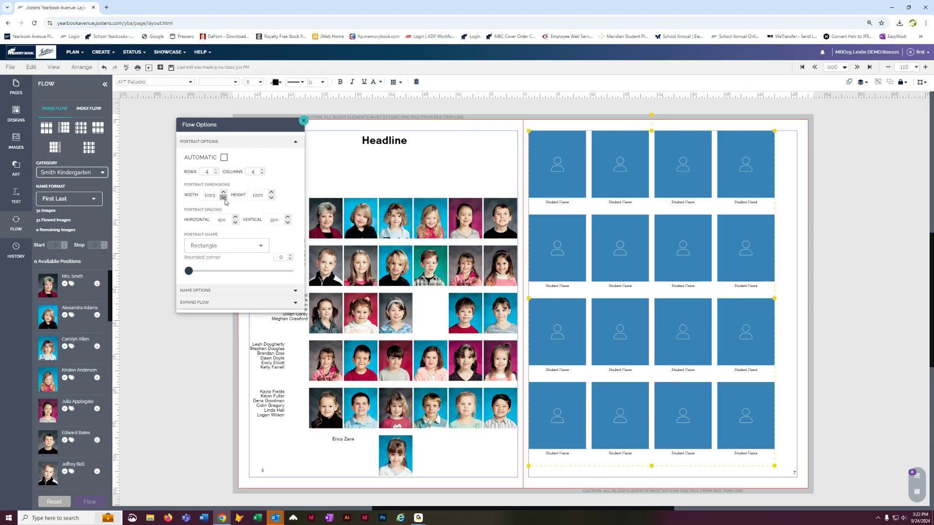
click(225, 198)
click(224, 198)
click(224, 198)
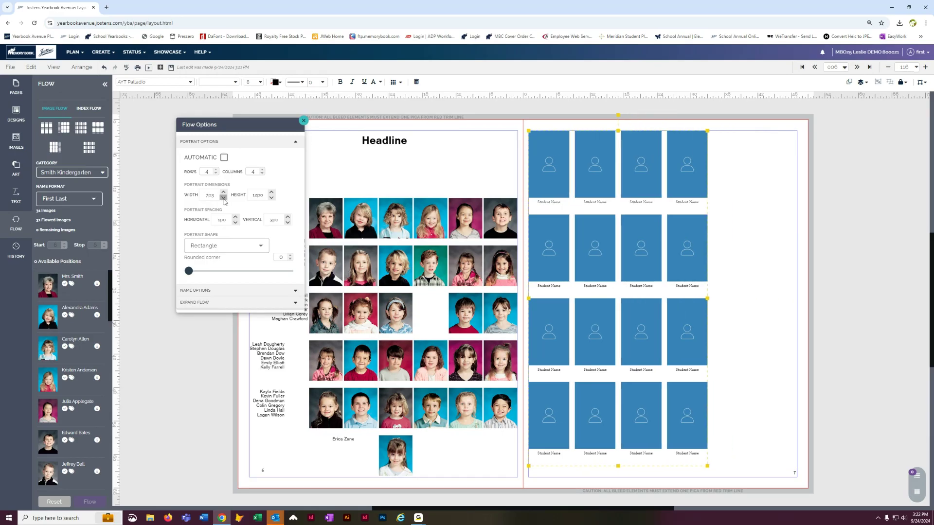
click(272, 198)
click(271, 198)
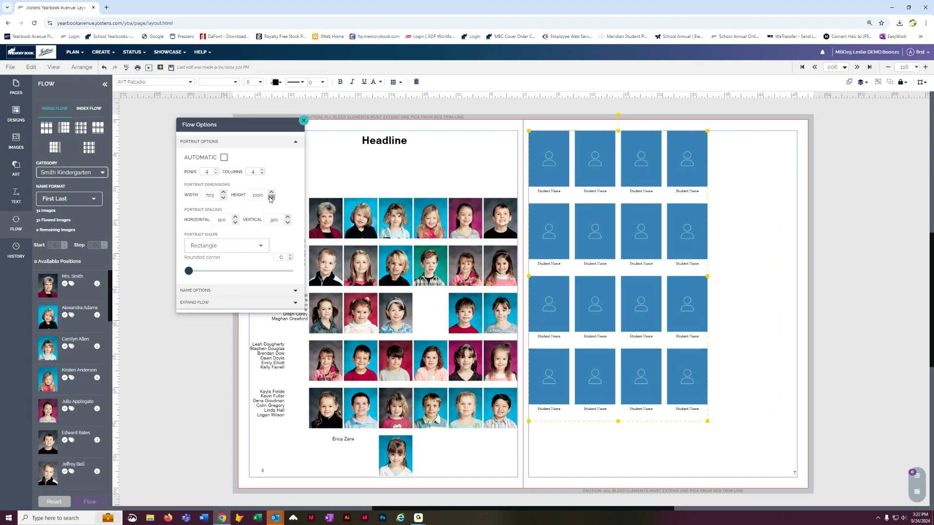
click(271, 198)
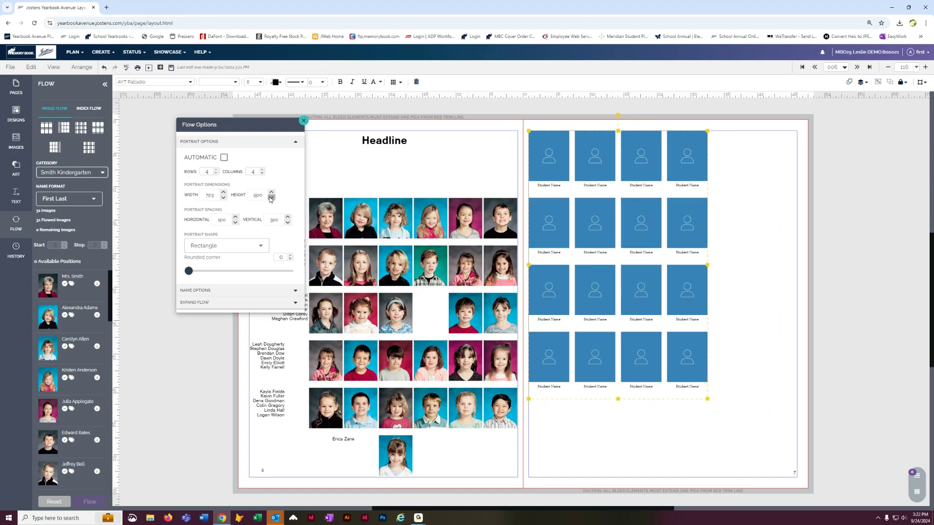
click(223, 197)
click(223, 197)
click(272, 197)
click(272, 197)
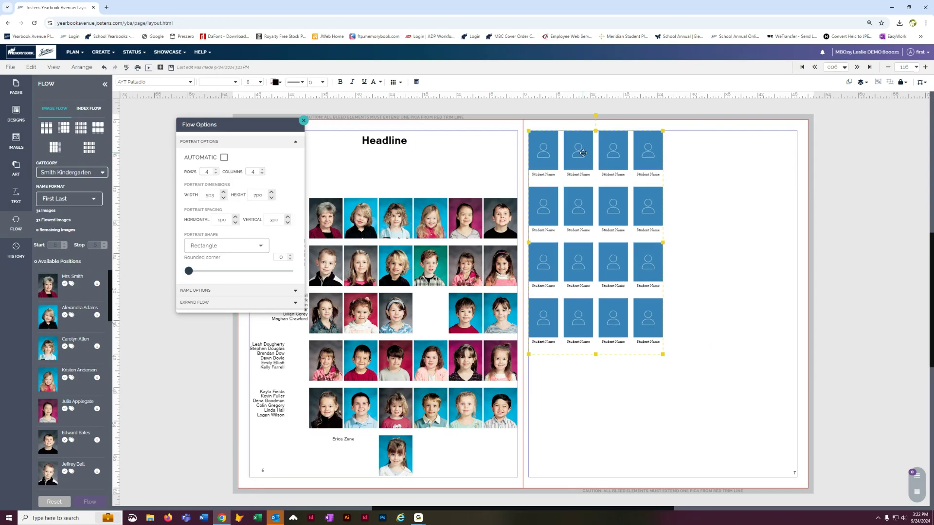
Step: Replace it with a new 4x4 flow grid sized 8p3 by 10p0, Automatic off
key(Delete)
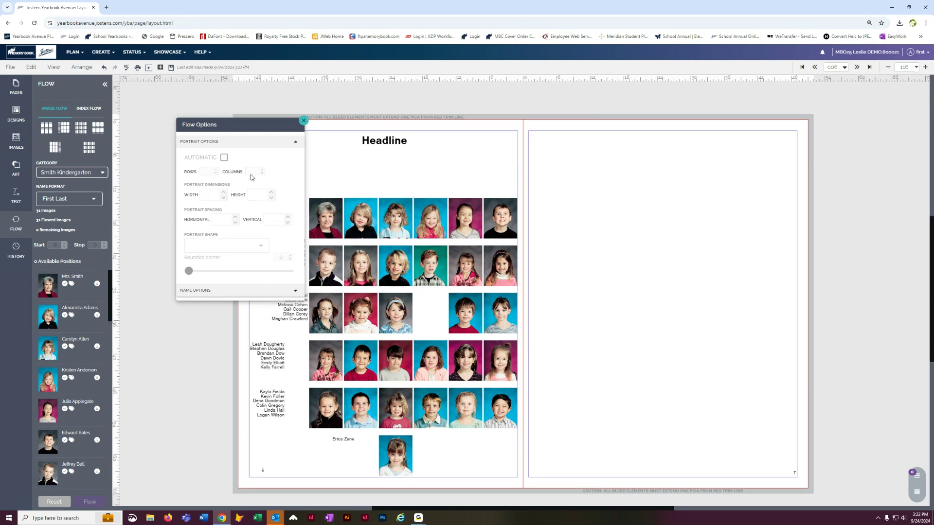
drag(99, 127, 537, 151)
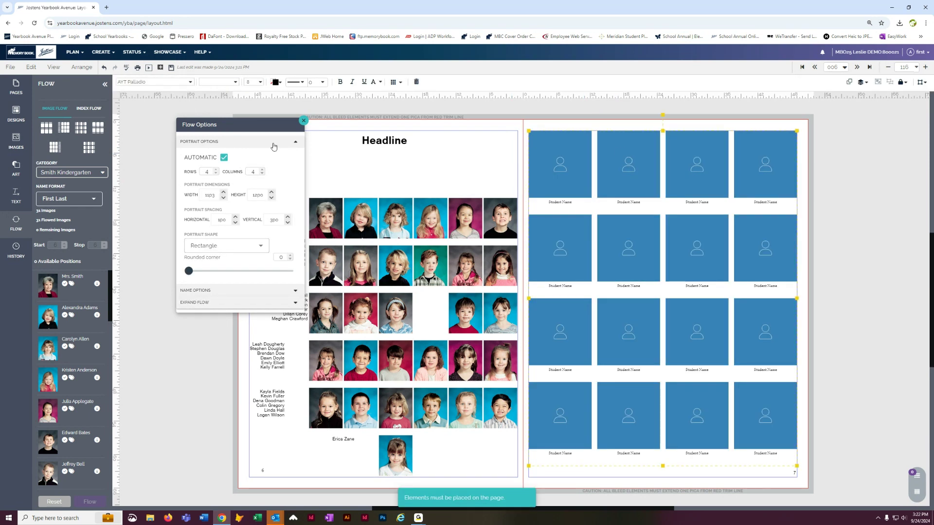
click(226, 159)
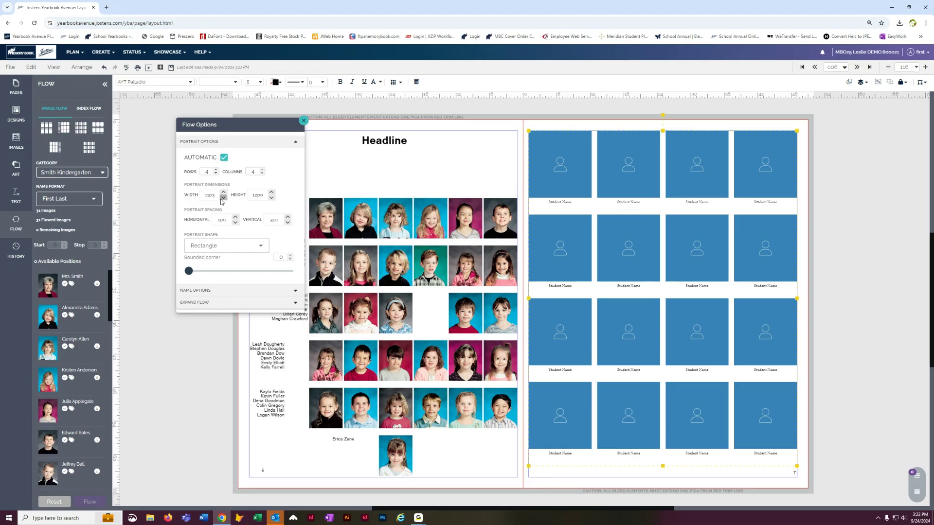
click(223, 198)
click(223, 198)
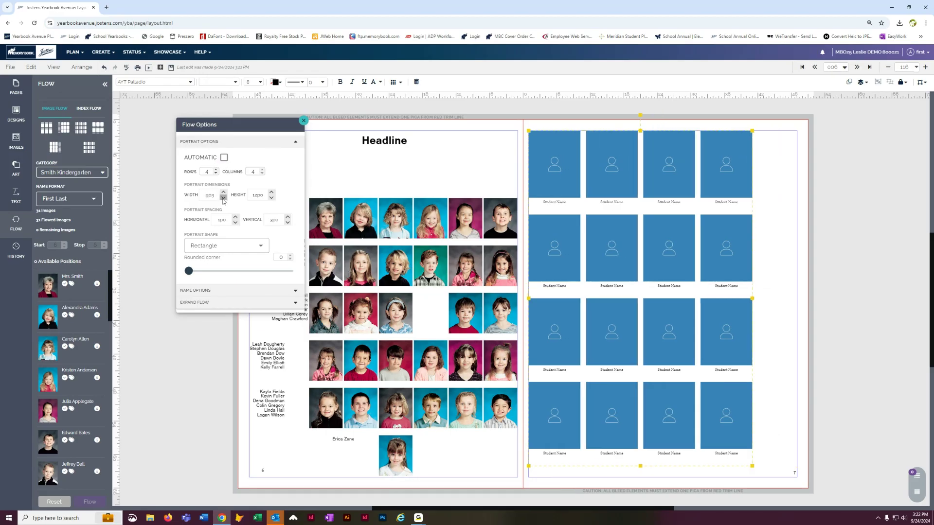
click(223, 198)
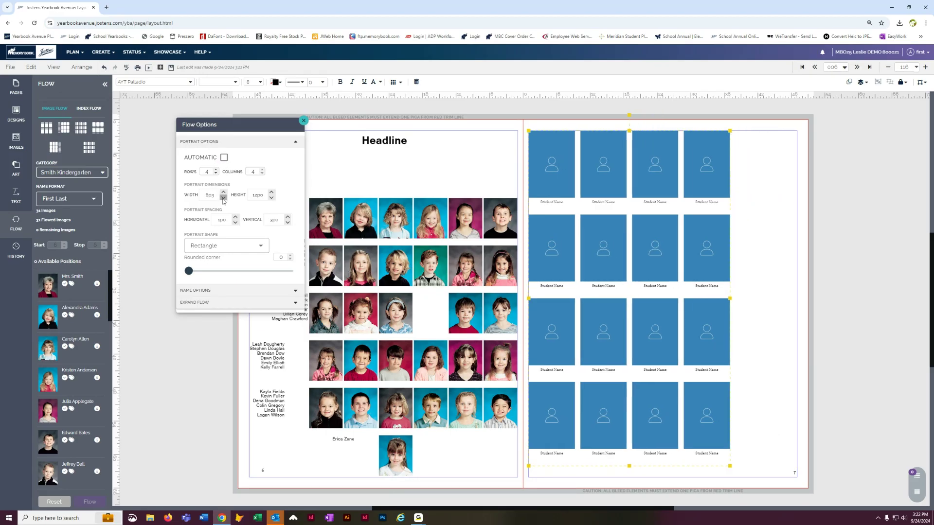
click(271, 197)
click(272, 198)
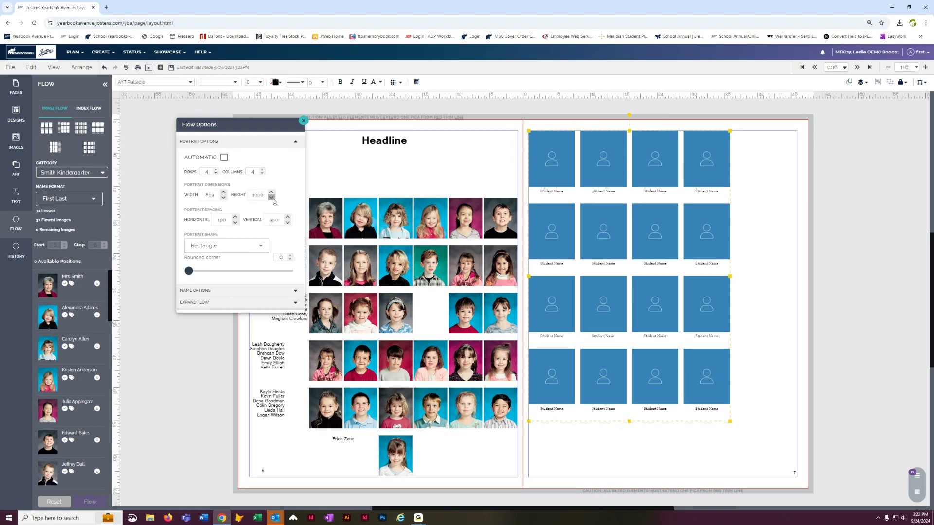
click(224, 158)
click(224, 158)
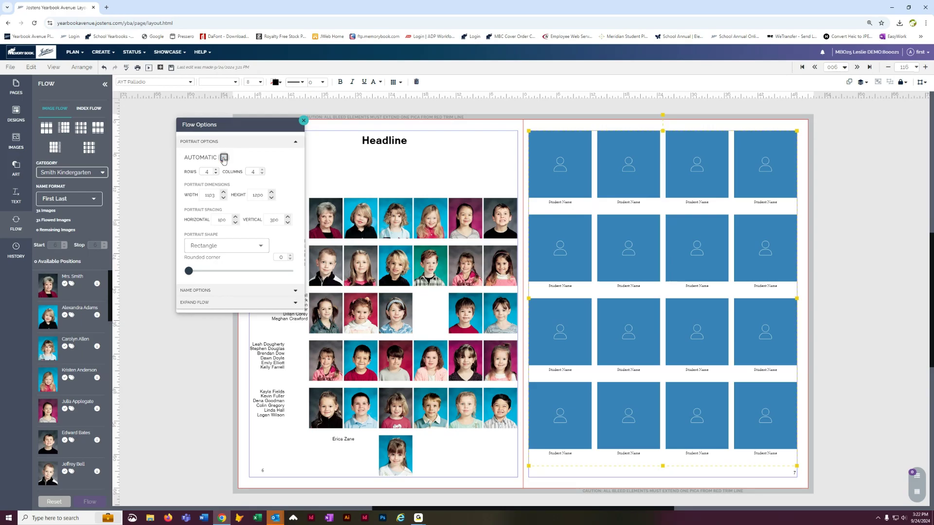
Step: Delete the 4x4 portrait grid from page 7, leaving the page empty
click(825, 175)
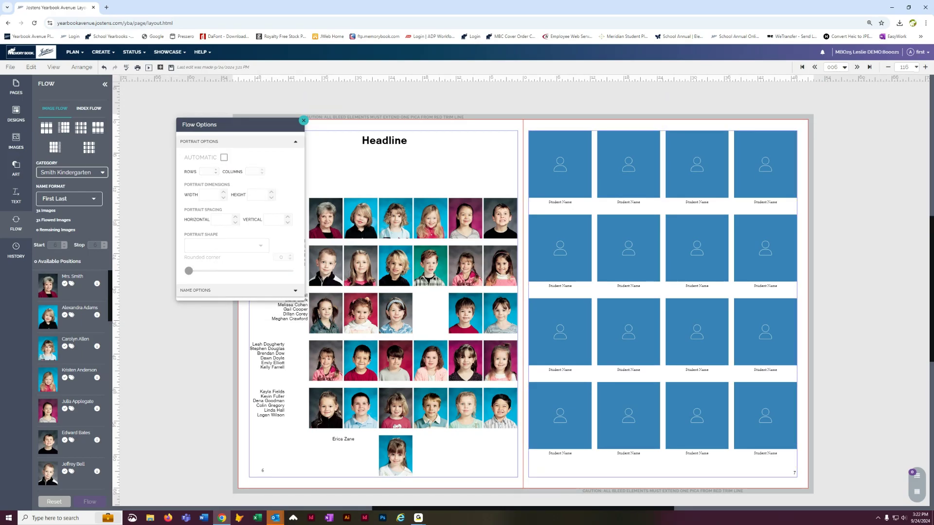
click(561, 210)
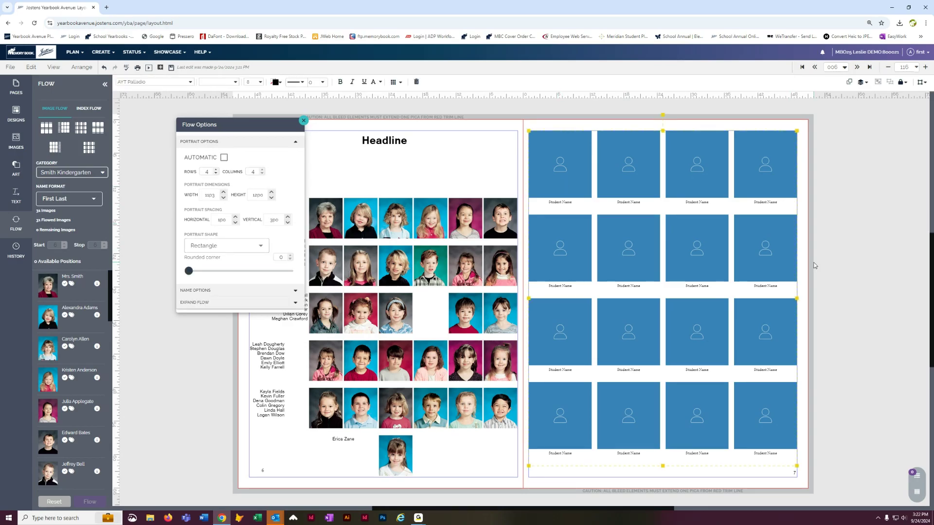
key(Delete)
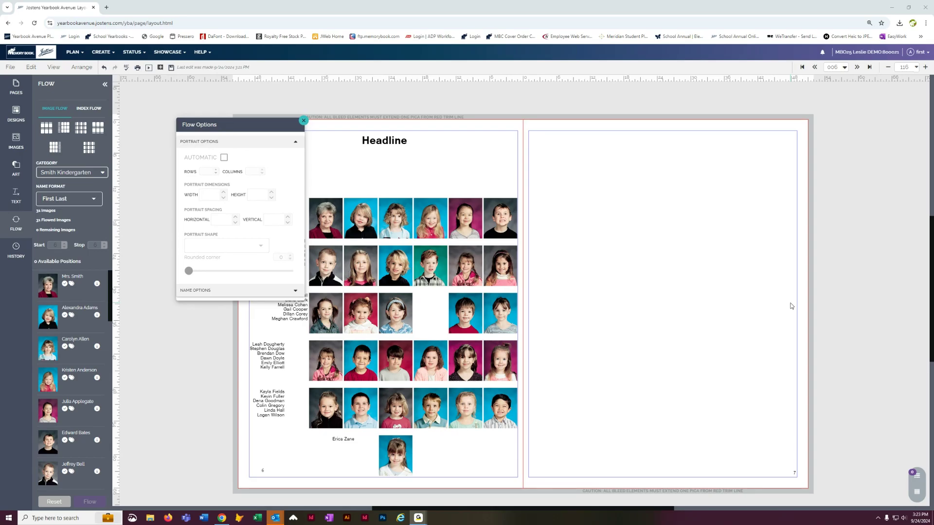
Step: Move the Flow Options dialog aside and drag the fourth 4x4 Image Flow layout onto page 7
drag(240, 126, 193, 97)
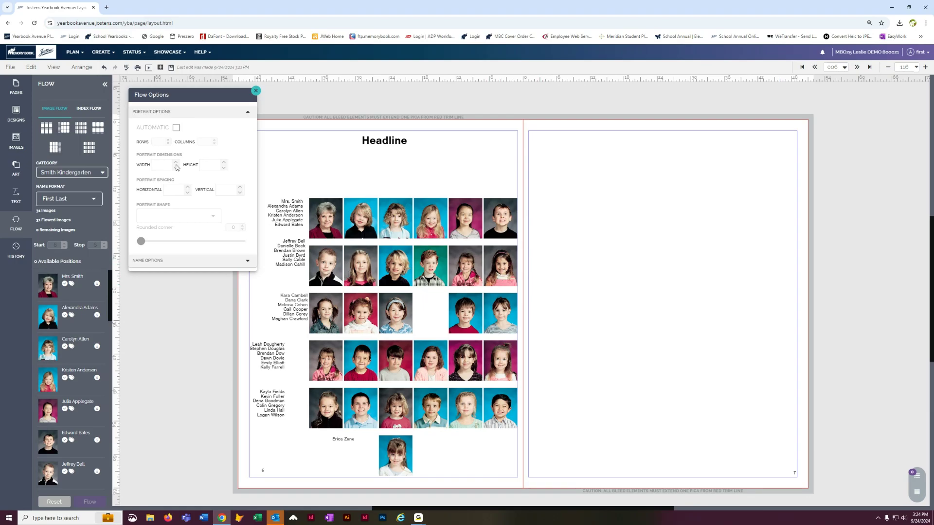
drag(98, 127, 571, 165)
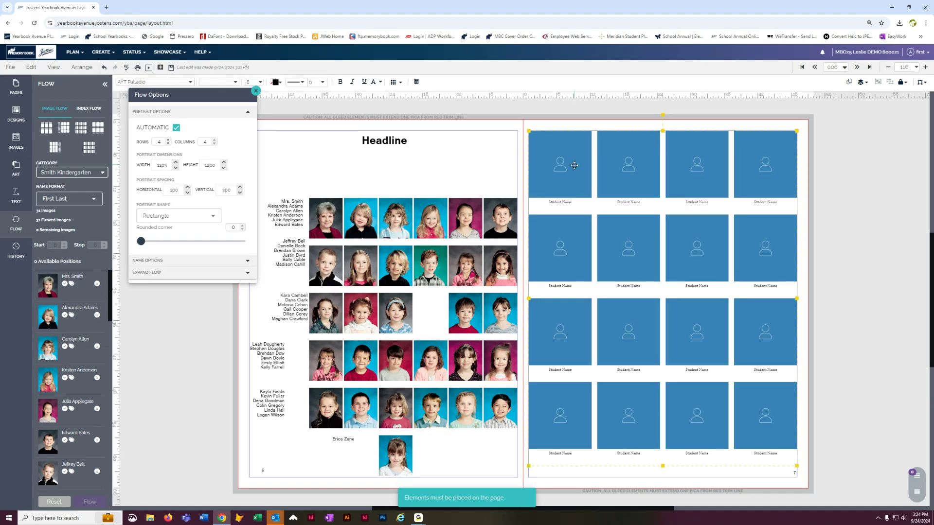
Step: Turn off automatic sizing, set portraits to 8p3 by 10p0, and widen the grid to 5 columns
click(176, 128)
click(176, 168)
click(175, 168)
click(176, 167)
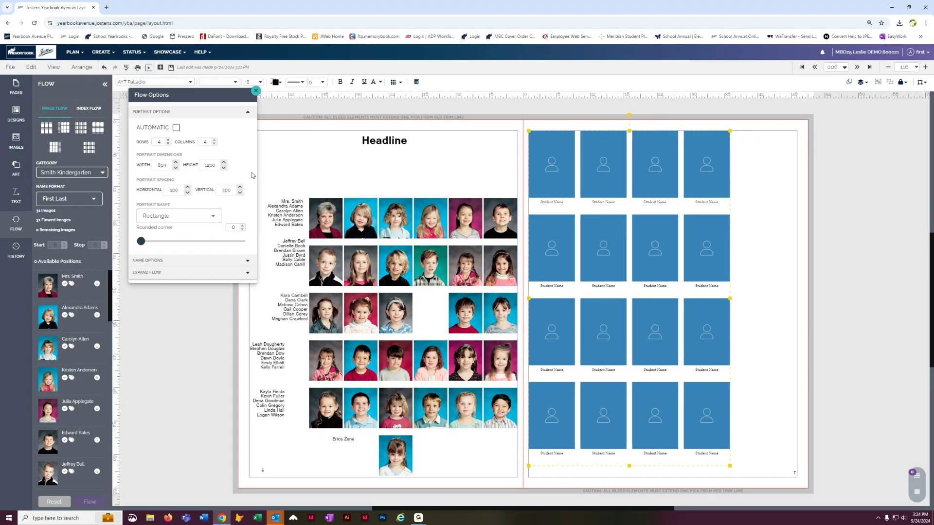
click(224, 168)
click(223, 168)
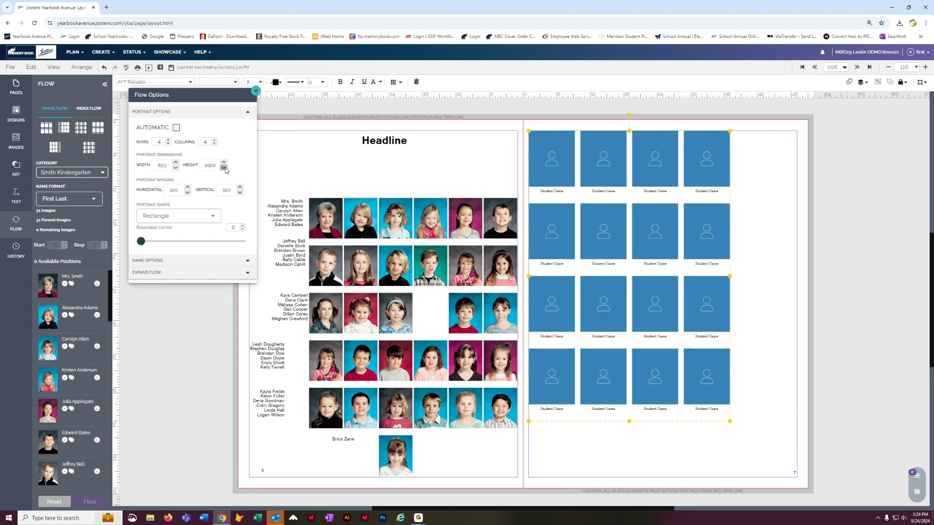
click(214, 140)
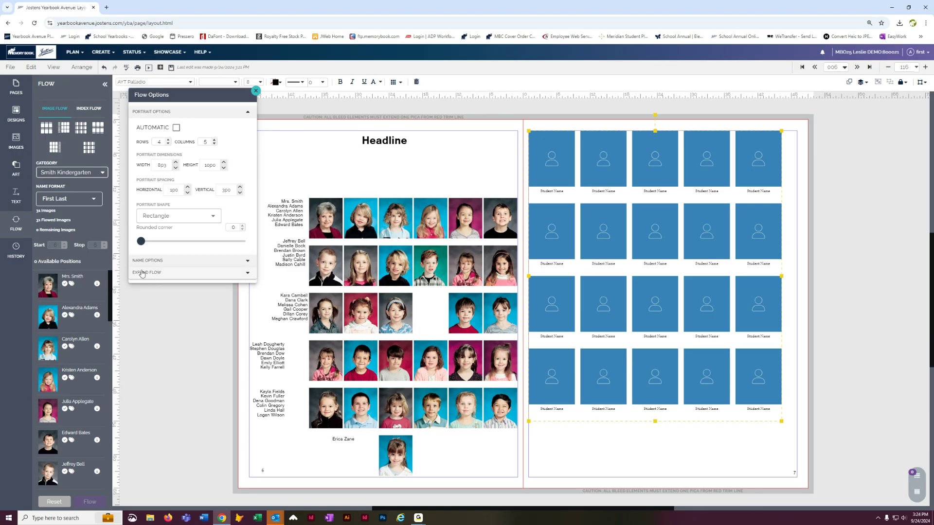
click(142, 273)
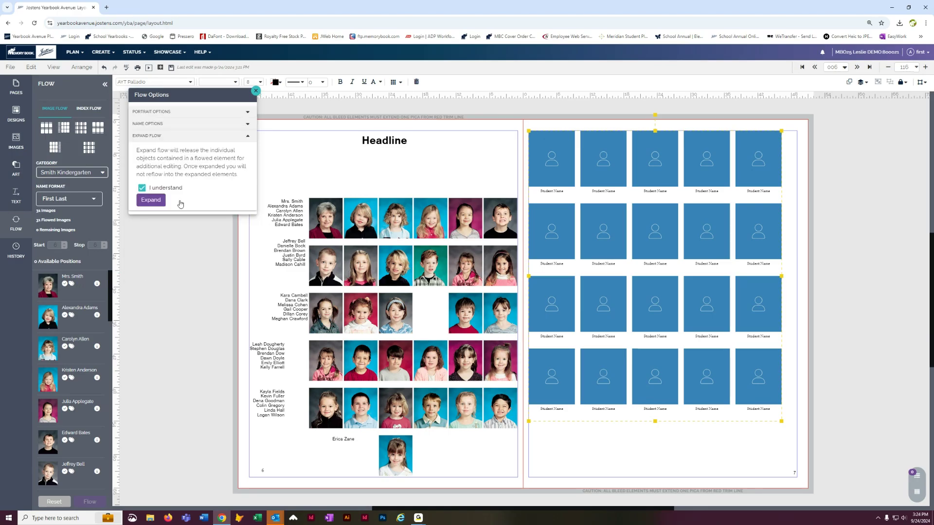
Step: Expand the 4-by-5 grid into individual frames and labels, then select the first Student Name label
click(160, 200)
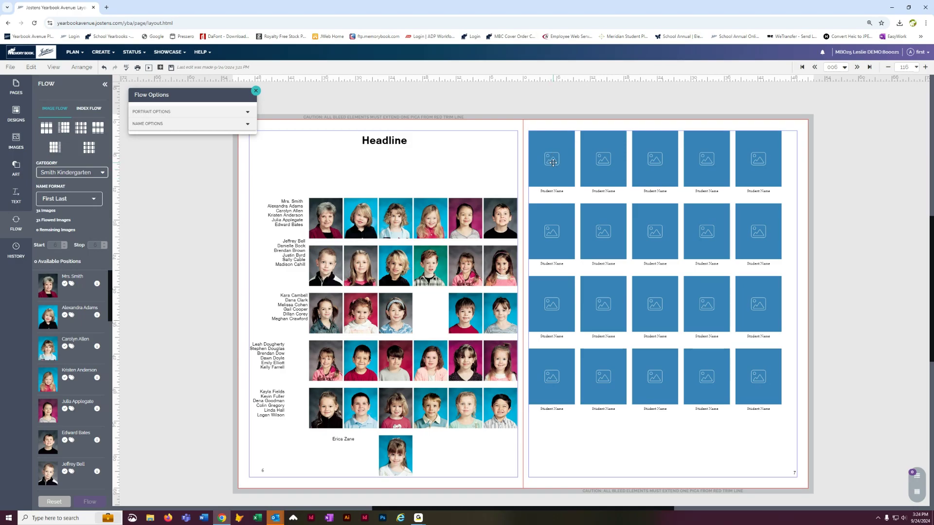
click(555, 194)
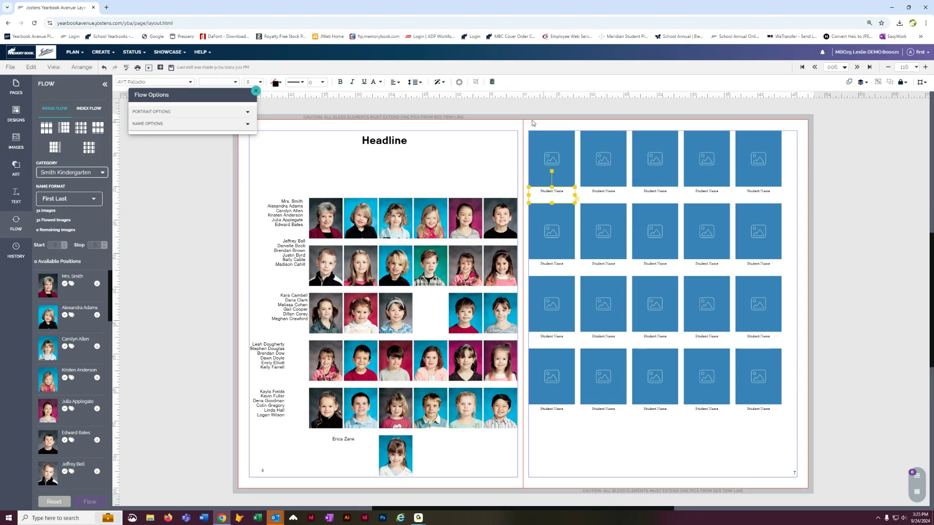
Step: Delete the expanded frames and labels and place a fresh 4x4 portrait flow grid on page 7
drag(531, 116, 788, 431)
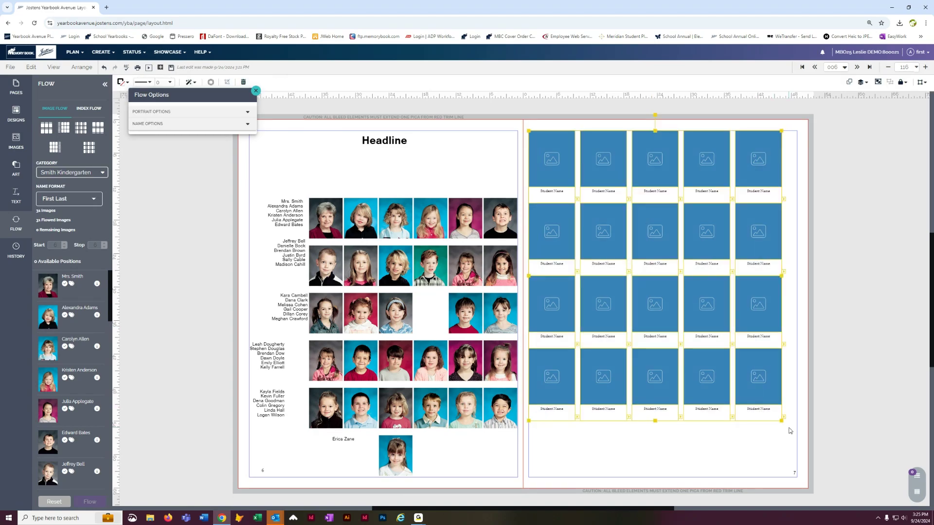
key(Delete)
drag(98, 128, 555, 149)
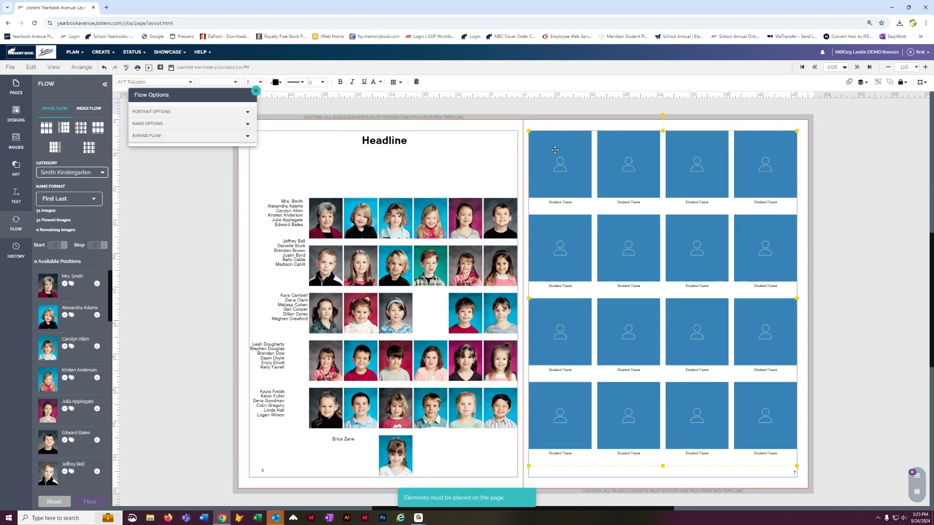
Step: Size the new grid's portraits to 9p3 wide by 10p0 tall
click(185, 115)
click(175, 168)
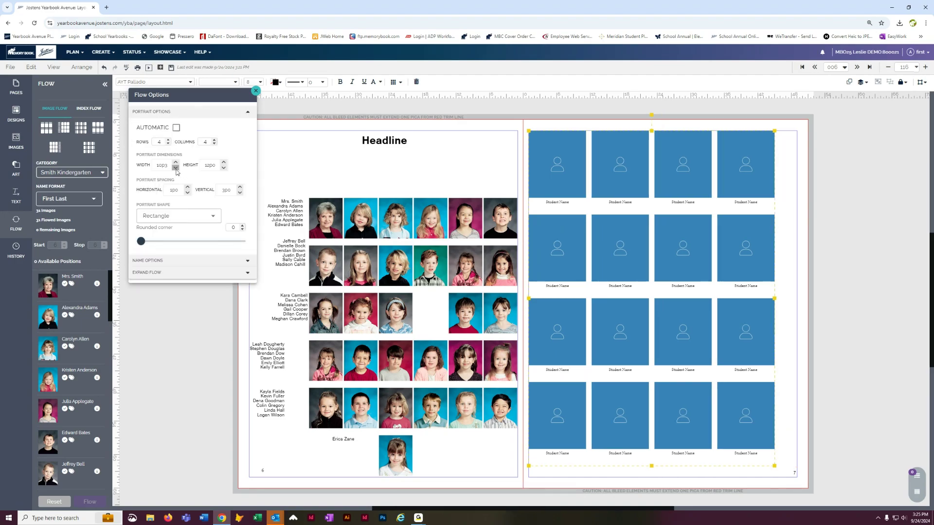
click(175, 168)
click(223, 168)
click(224, 168)
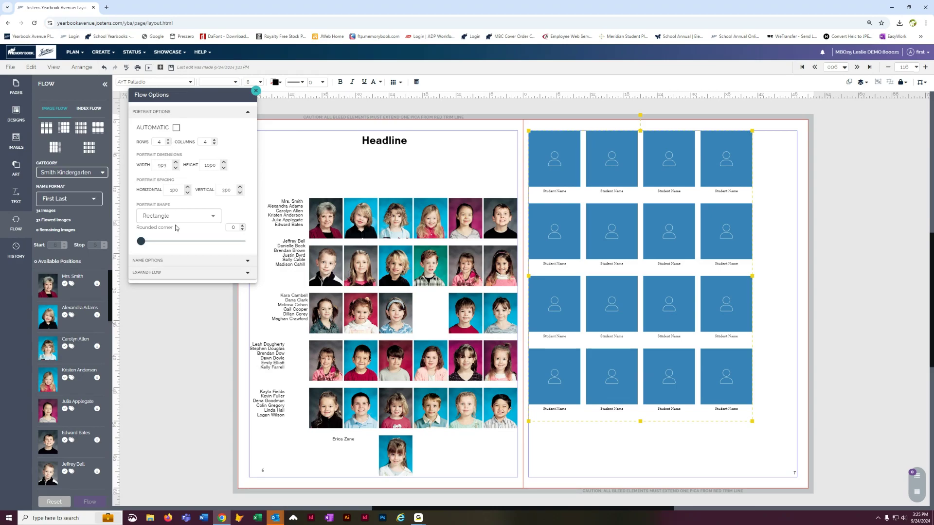
Step: Change the portrait shape to Pentagon
click(214, 217)
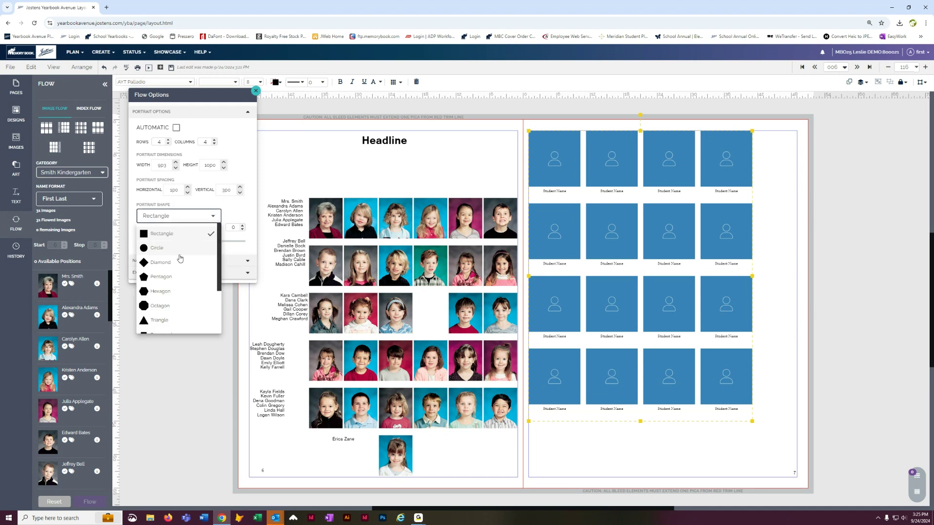
click(170, 276)
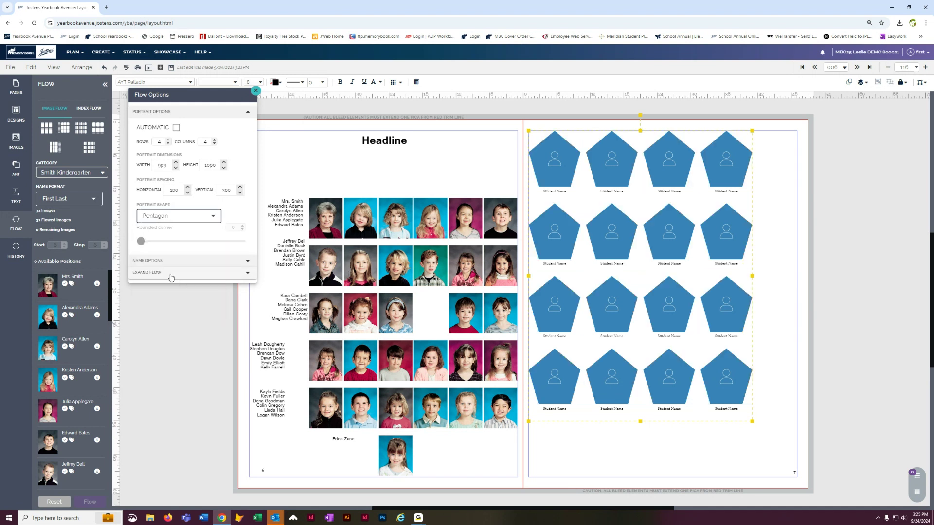
drag(216, 95, 216, 178)
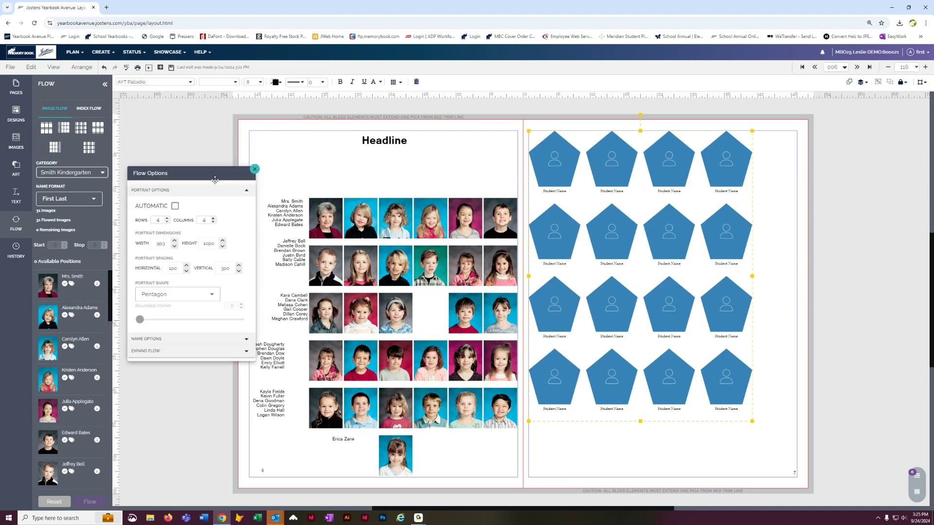
Step: Give the pentagons 4 pt outlines coloured EW Thistle purple, then deselect the grid
click(324, 82)
click(343, 191)
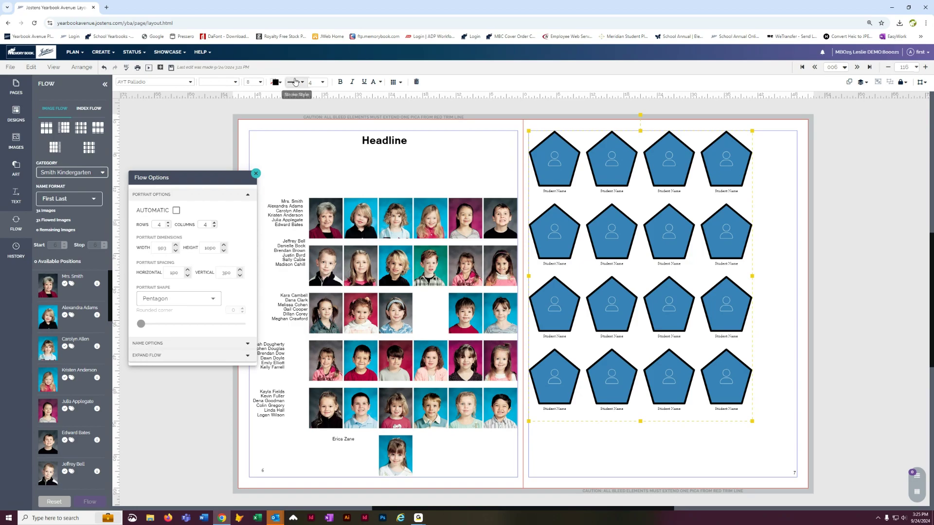
click(276, 82)
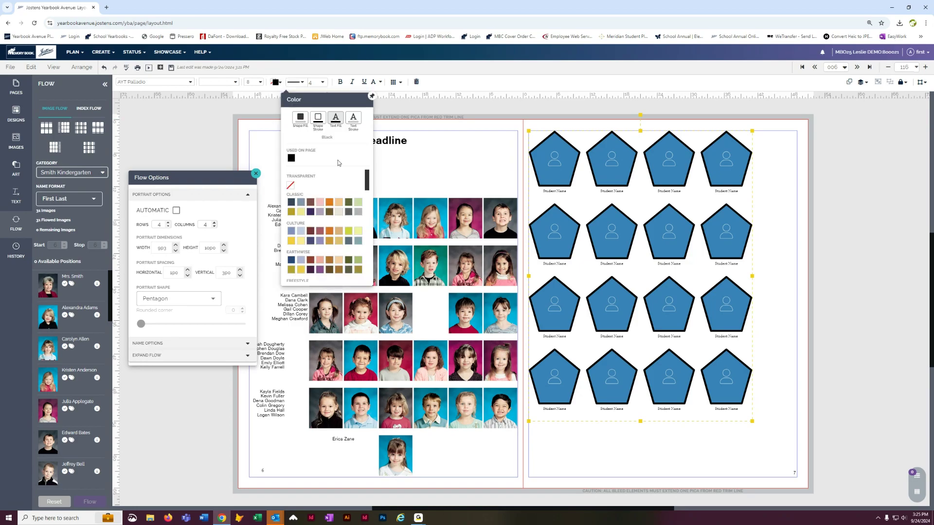
click(320, 118)
click(320, 271)
click(868, 189)
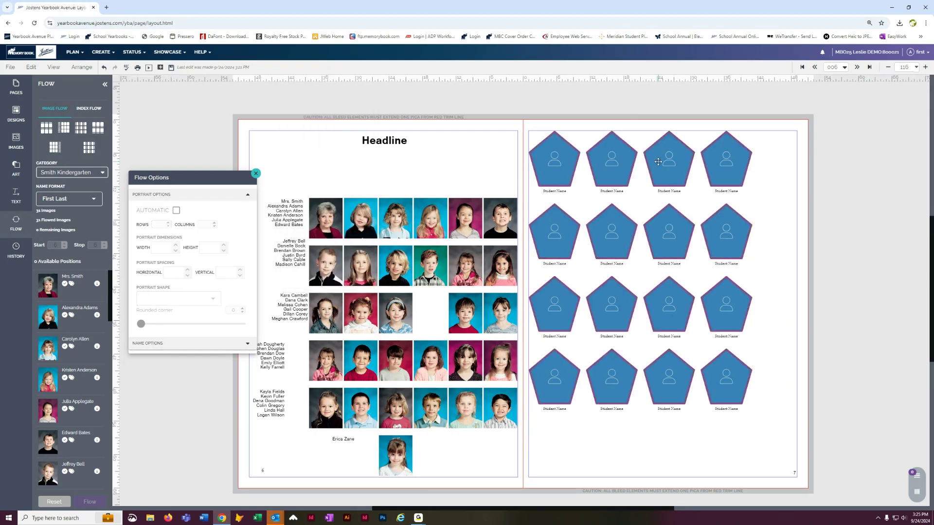
Step: Drag the pentagon grid down and right toward page 7's center, then deselect it
drag(612, 153, 631, 207)
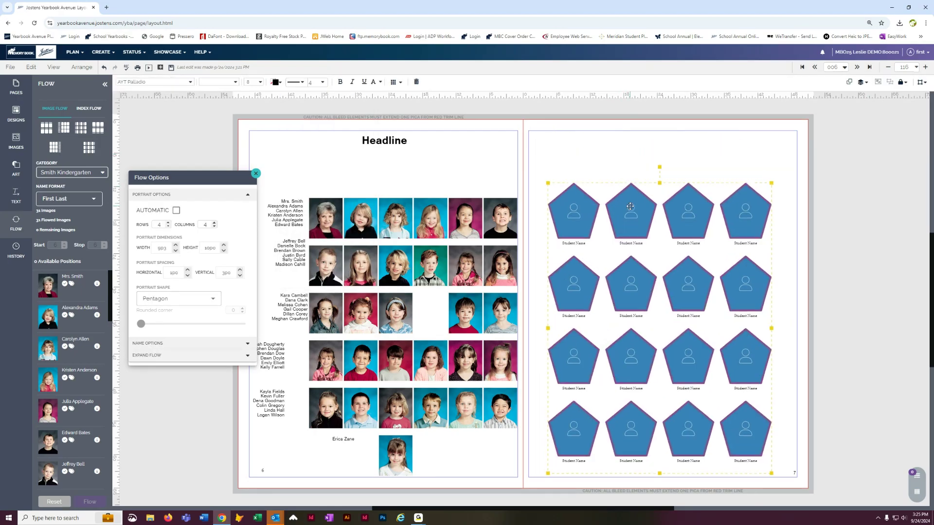
click(850, 201)
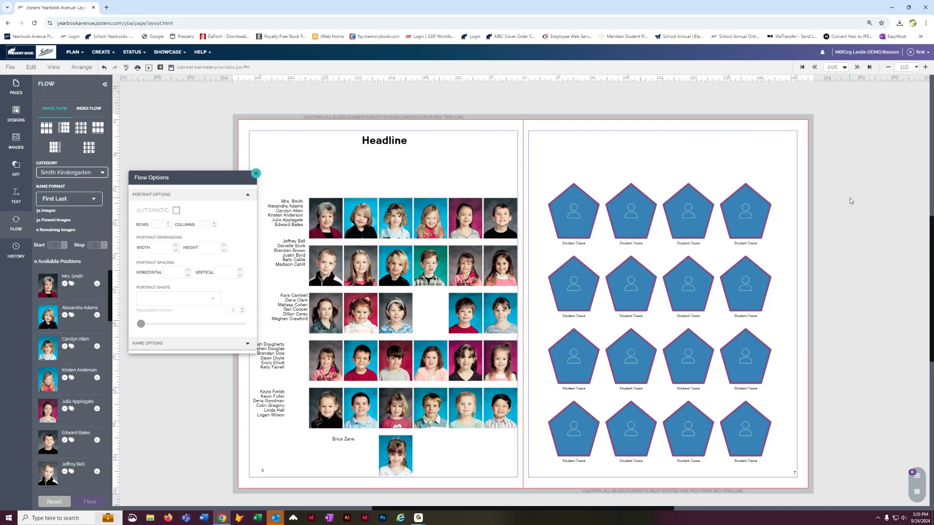